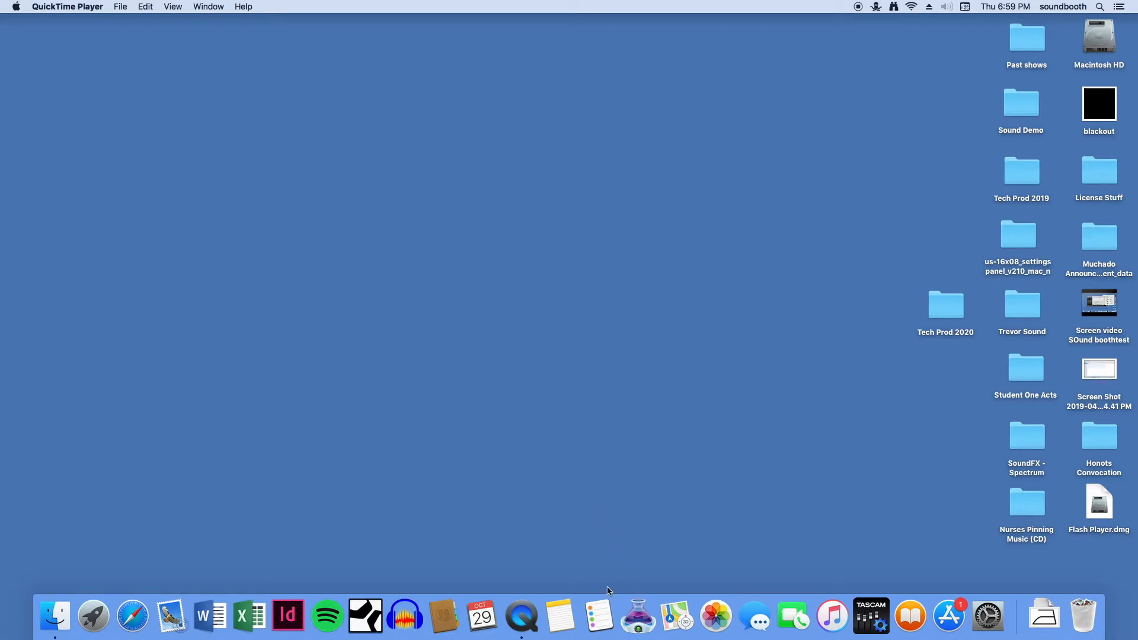
# Launch QLab 4.4.4 and look for the installed QLab versions in the Applications folder
pyautogui.click(638, 623)
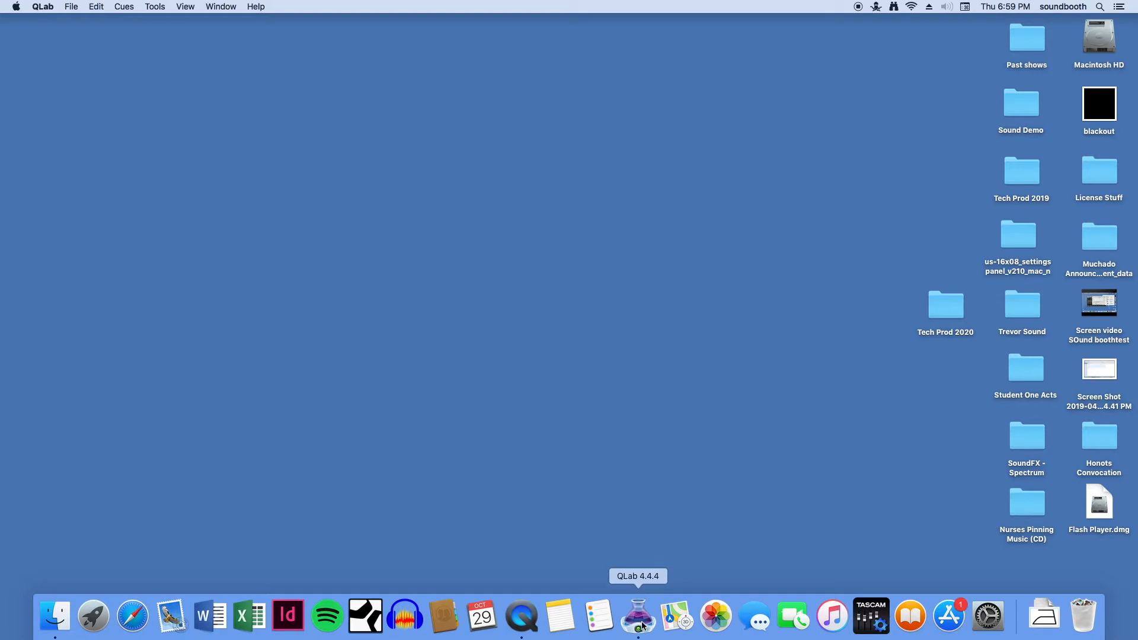
pyautogui.click(60, 621)
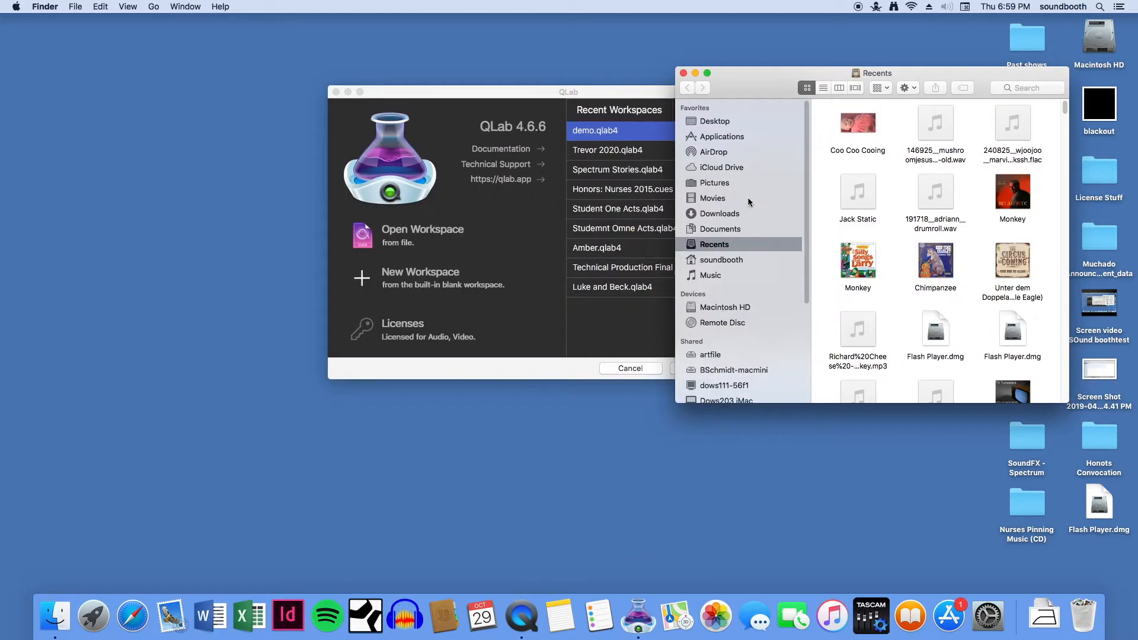
pyautogui.click(720, 140)
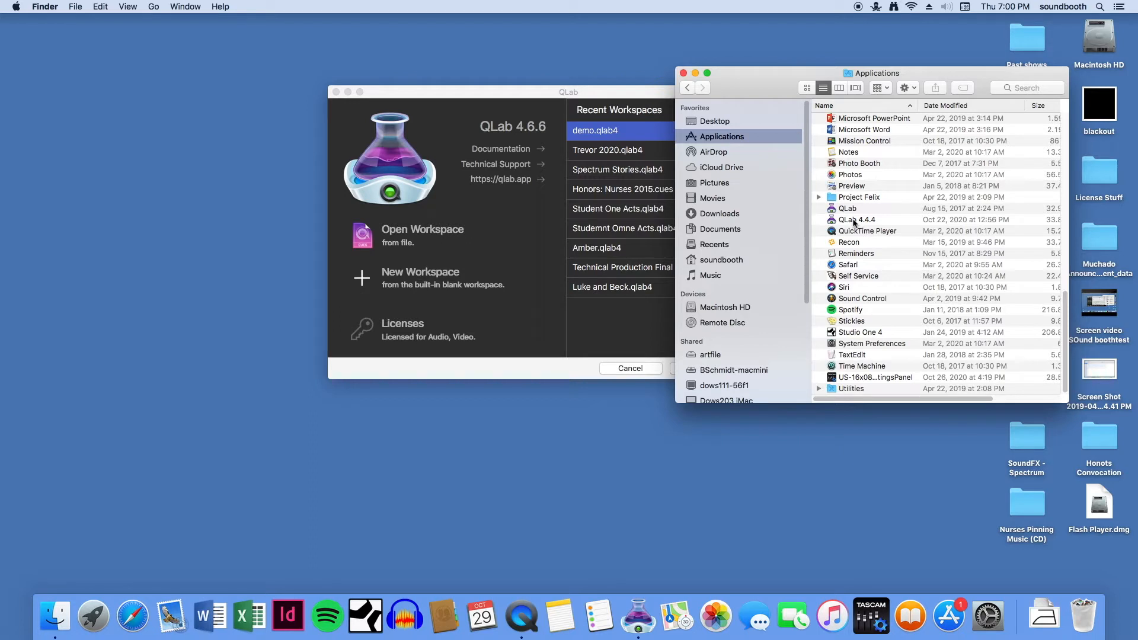
pyautogui.click(683, 74)
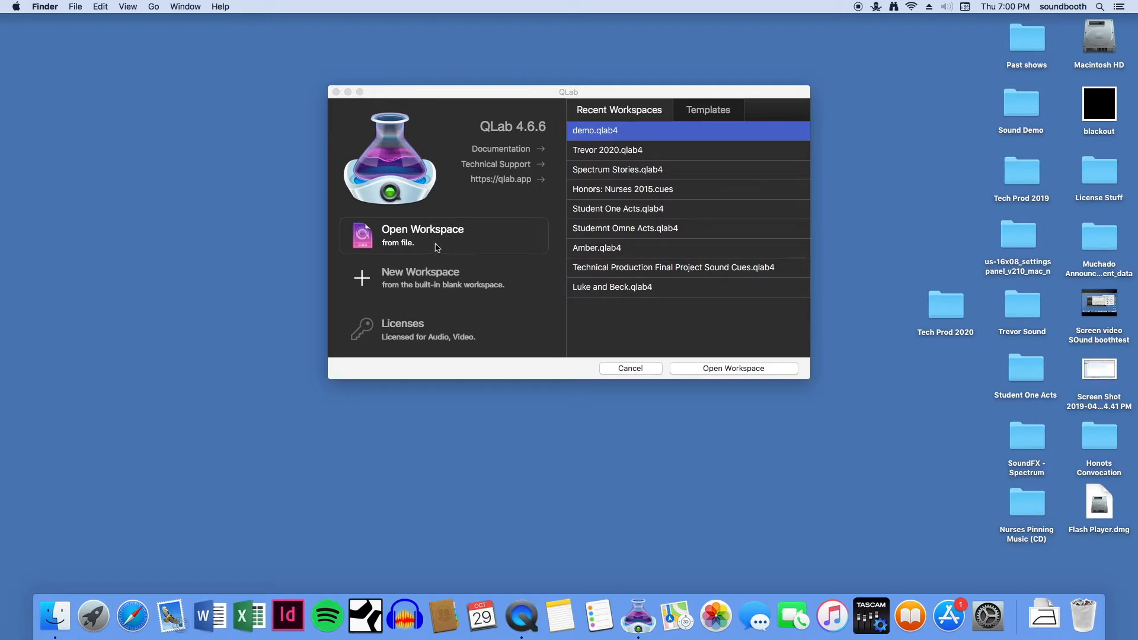
# Create a new workspace from the built-in blank workspace and reposition its window on the desktop
pyautogui.click(431, 281)
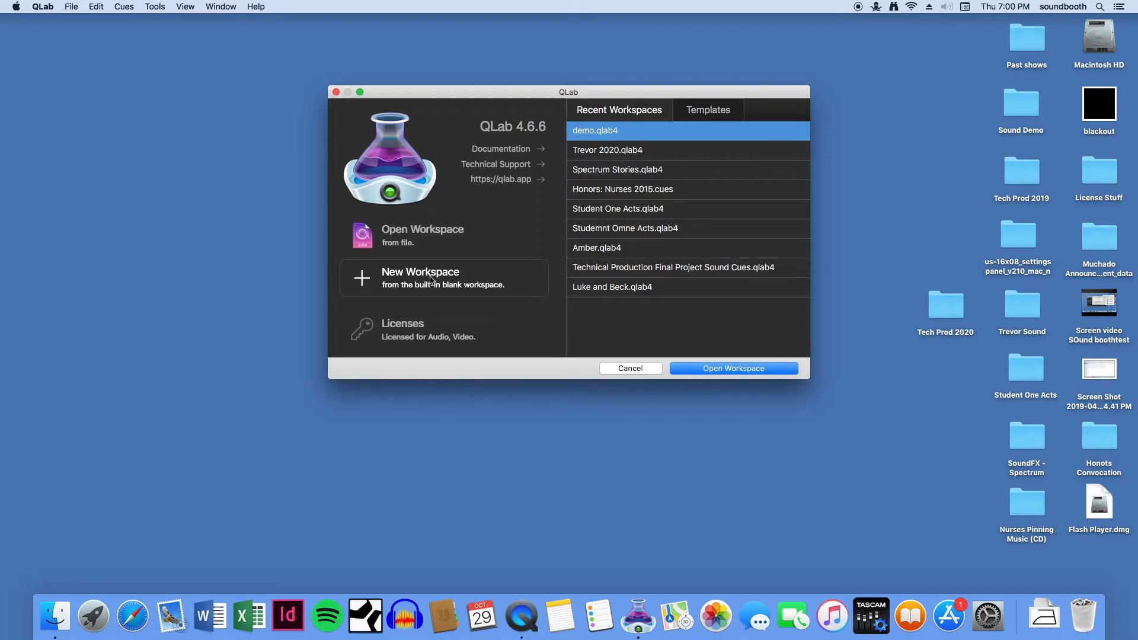
pyautogui.click(431, 280)
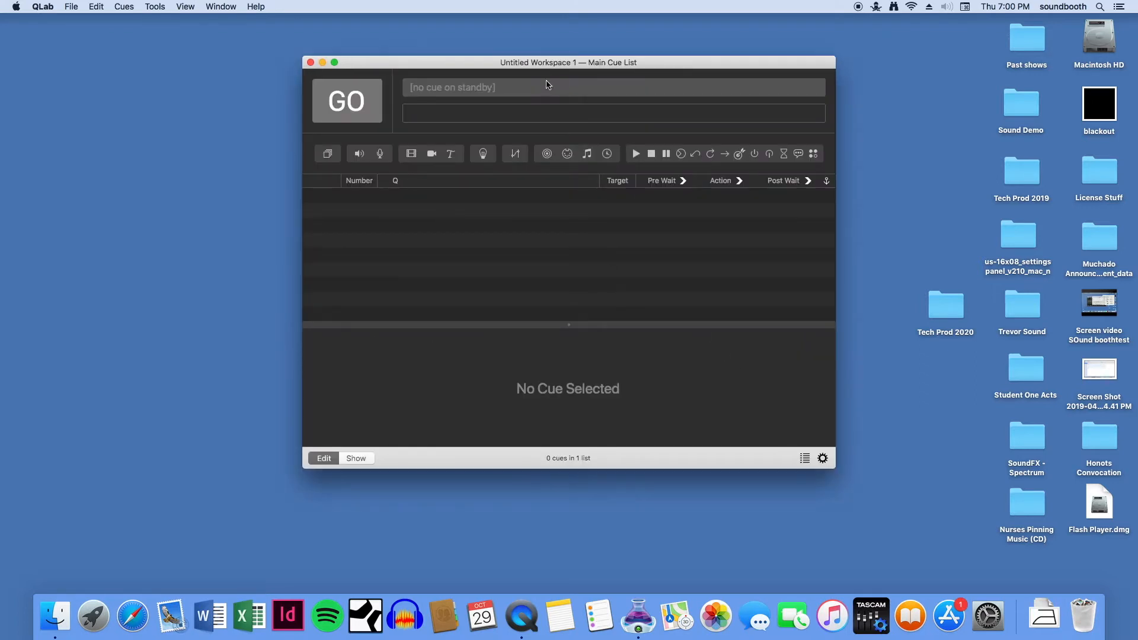
pyautogui.moveTo(549, 63); pyautogui.dragTo(458, 51)
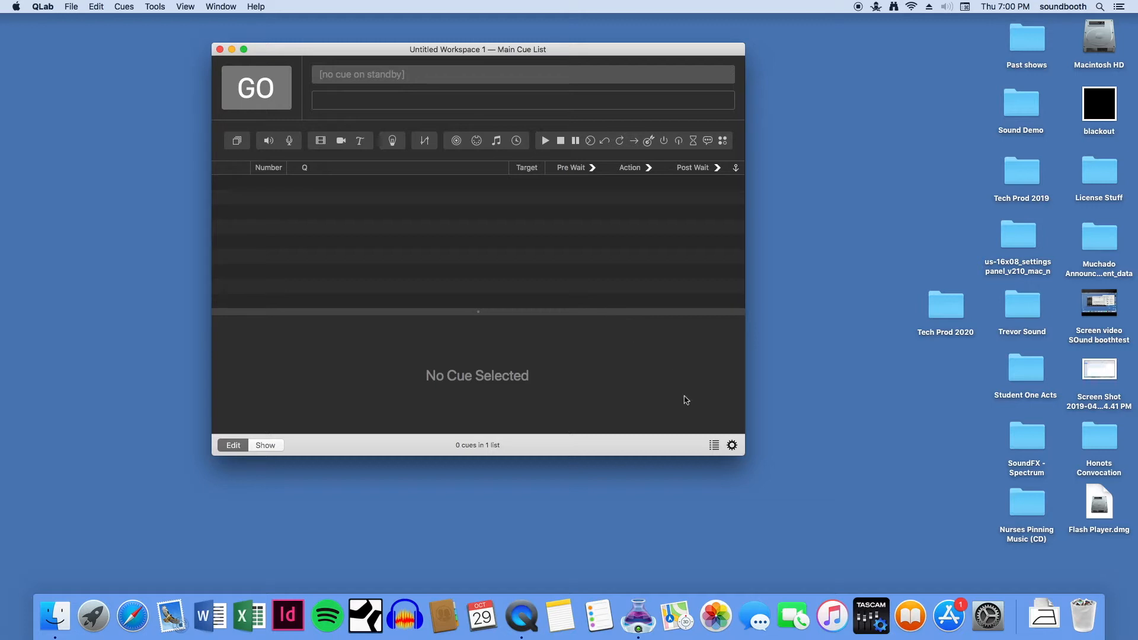
# Assign US-16x08 to Audio Patch 1 in the workspace's audio settings
pyautogui.click(732, 447)
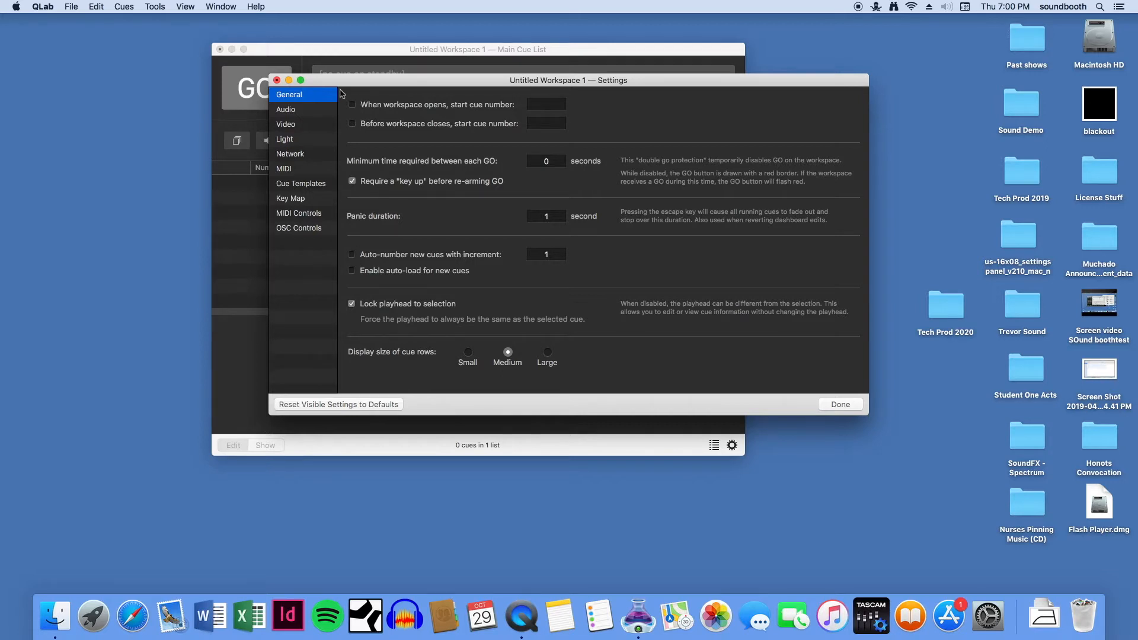
pyautogui.click(302, 112)
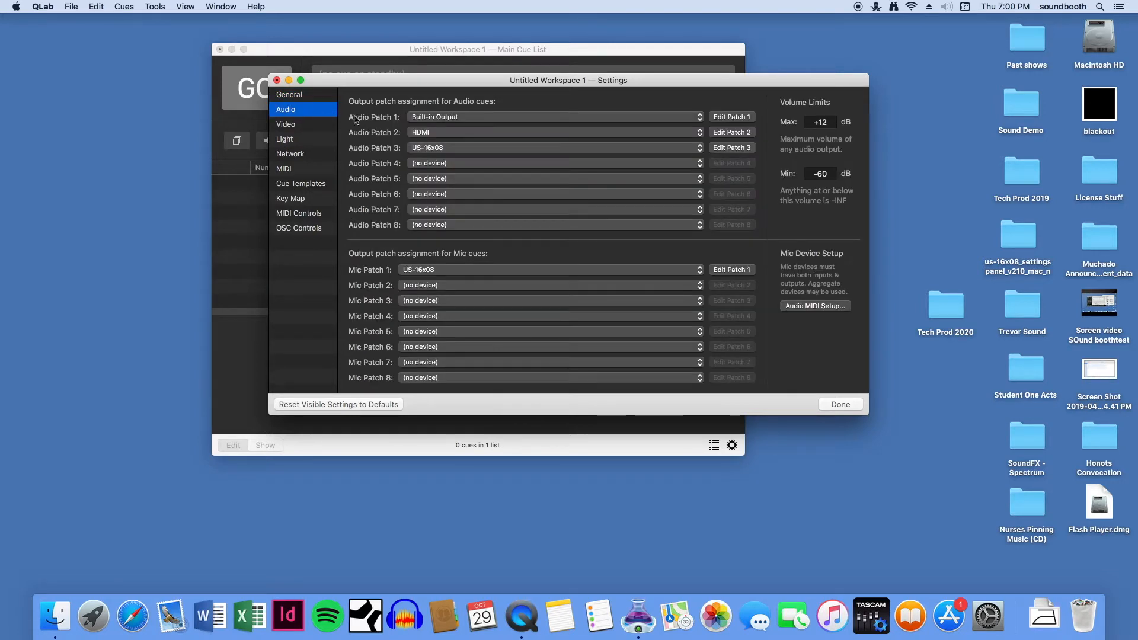
pyautogui.click(654, 118)
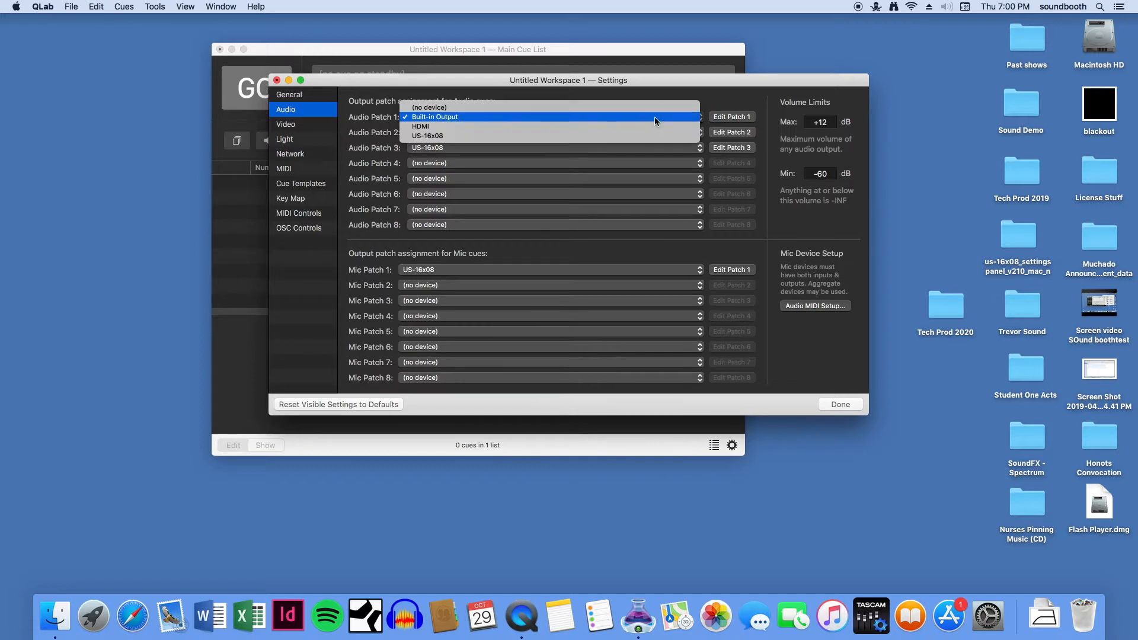
pyautogui.click(439, 137)
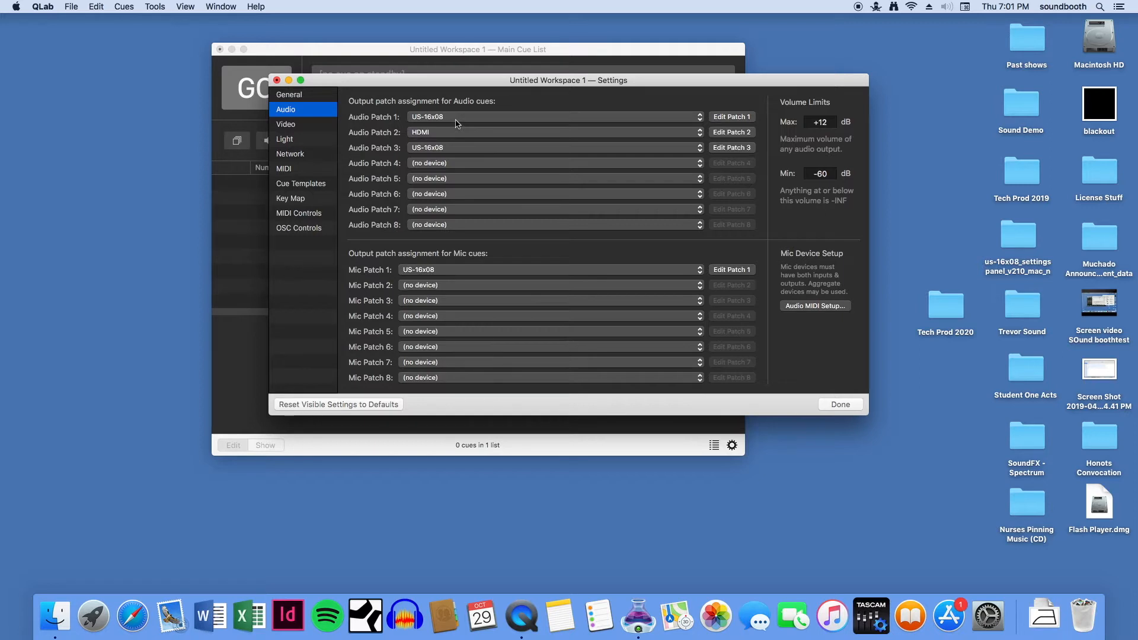
# Set the master audio trim of the Audio cue template to -20
pyautogui.click(311, 187)
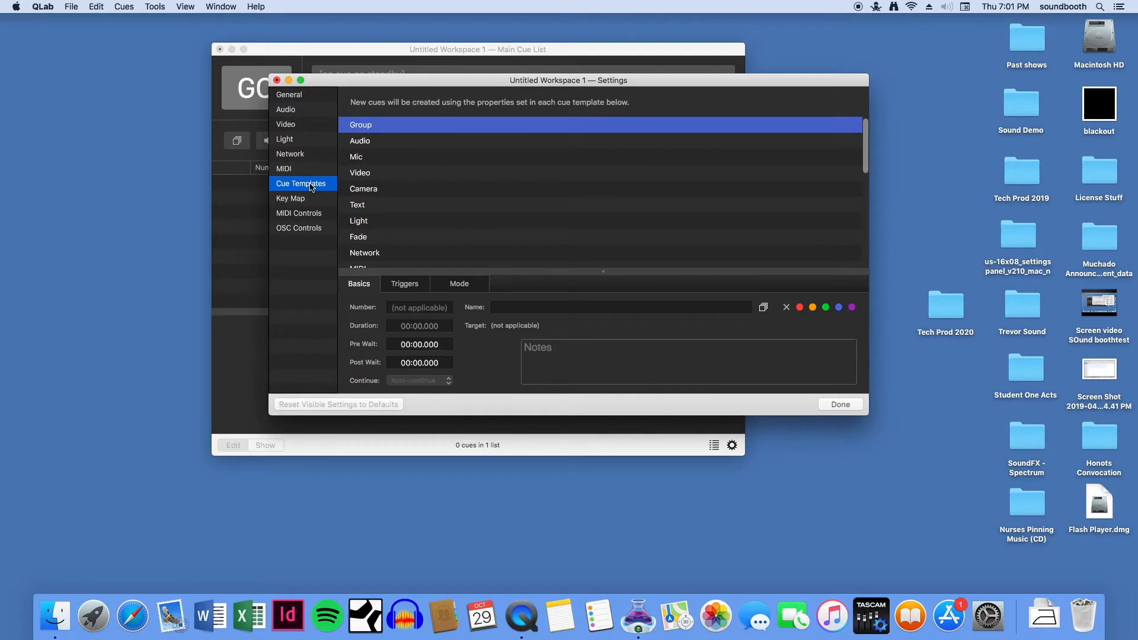
pyautogui.click(364, 147)
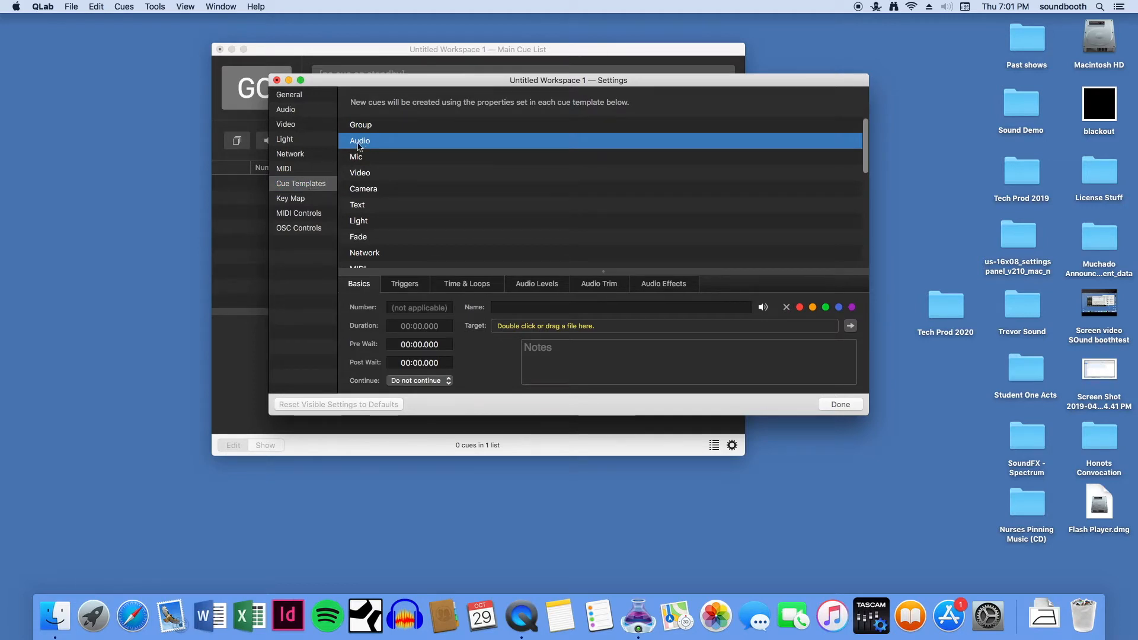
pyautogui.click(600, 285)
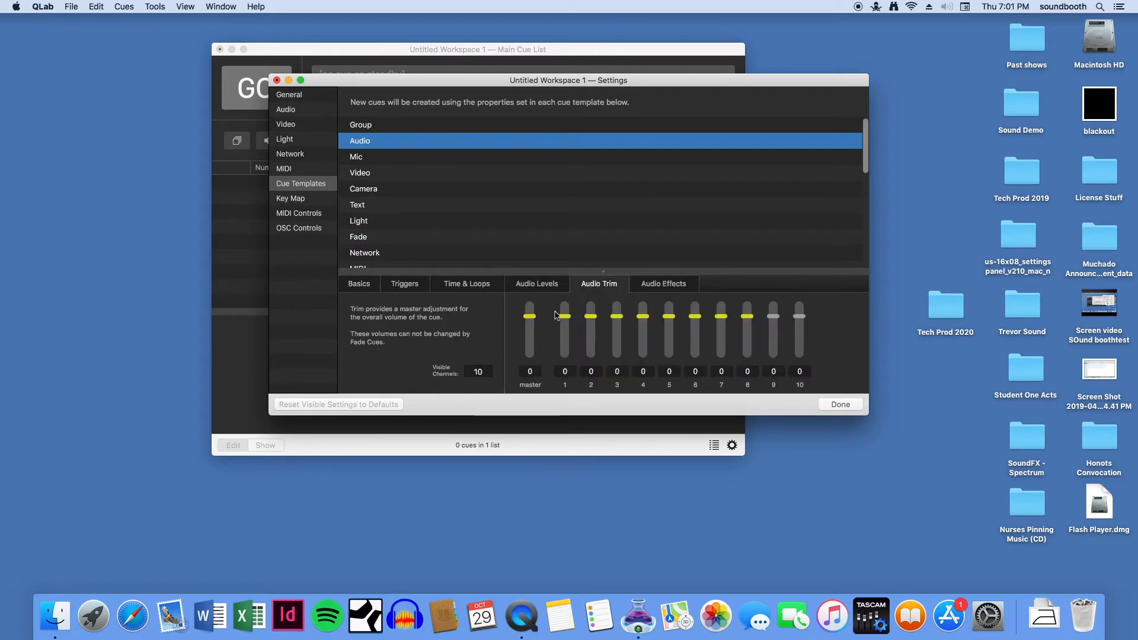
pyautogui.moveTo(532, 318); pyautogui.dragTo(529, 342)
pyautogui.click(532, 369)
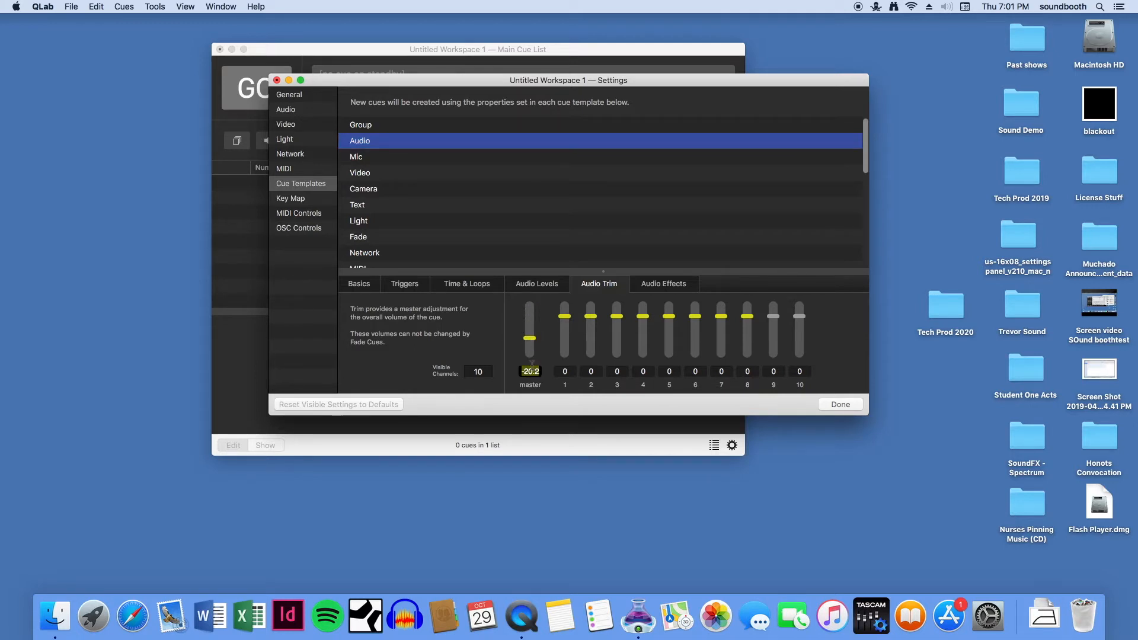
pyautogui.write('-20')
pyautogui.press('Return')
# Set the master audio level of the Audio cue template to -10
pyautogui.click(546, 289)
pyautogui.click(531, 372)
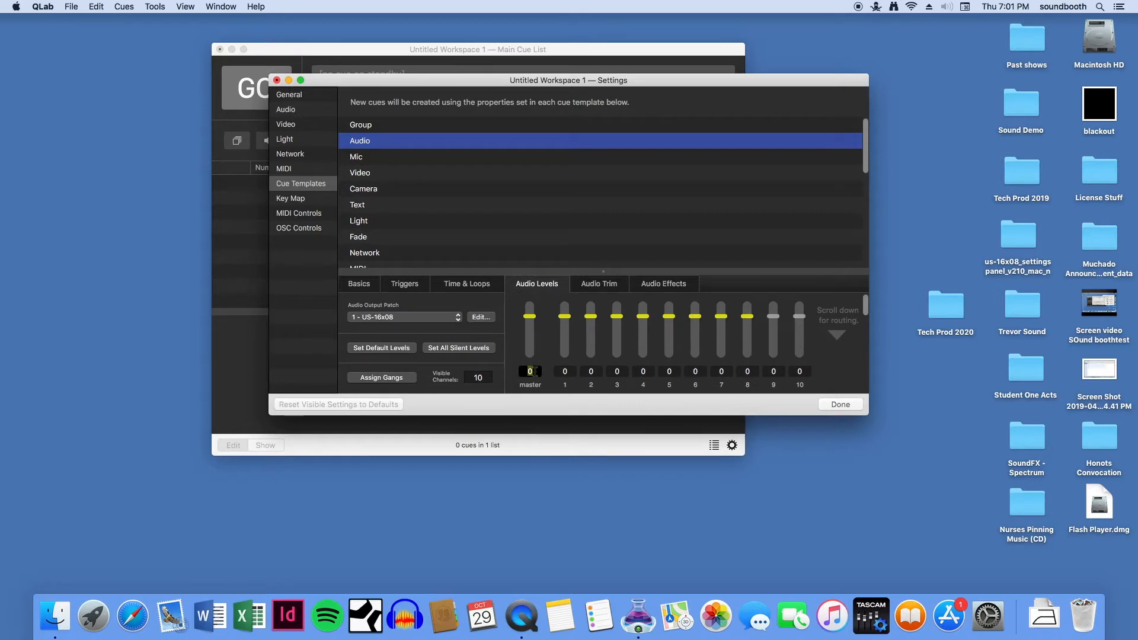
pyautogui.write('-10')
pyautogui.press('Return')
# Set the Fade cue template's duration to 6 seconds
pyautogui.click(364, 239)
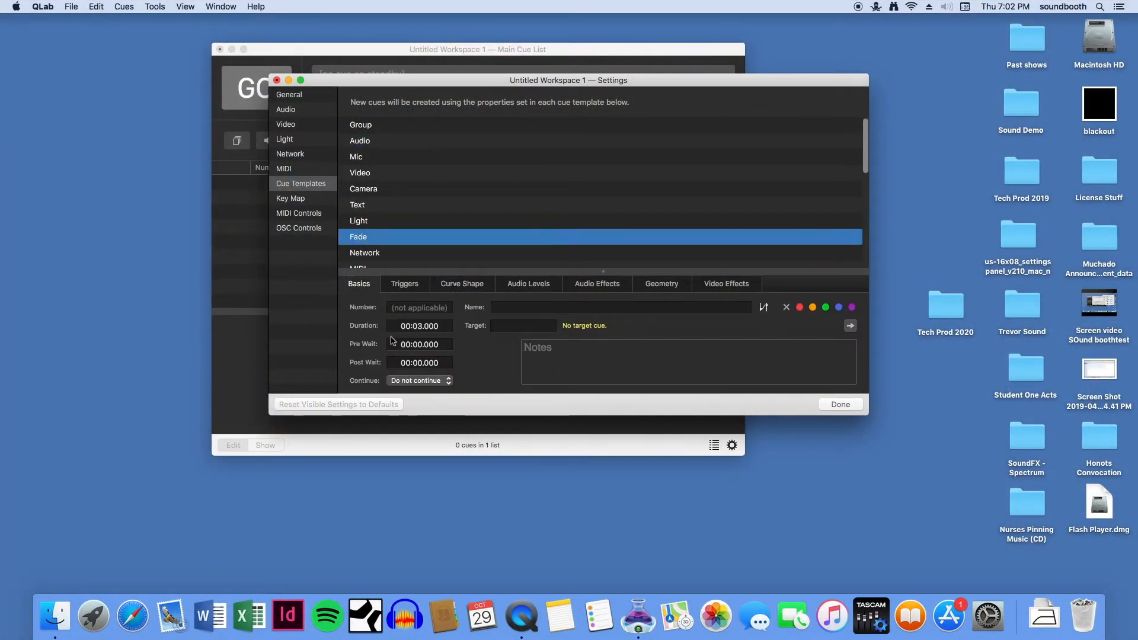
pyautogui.click(421, 326)
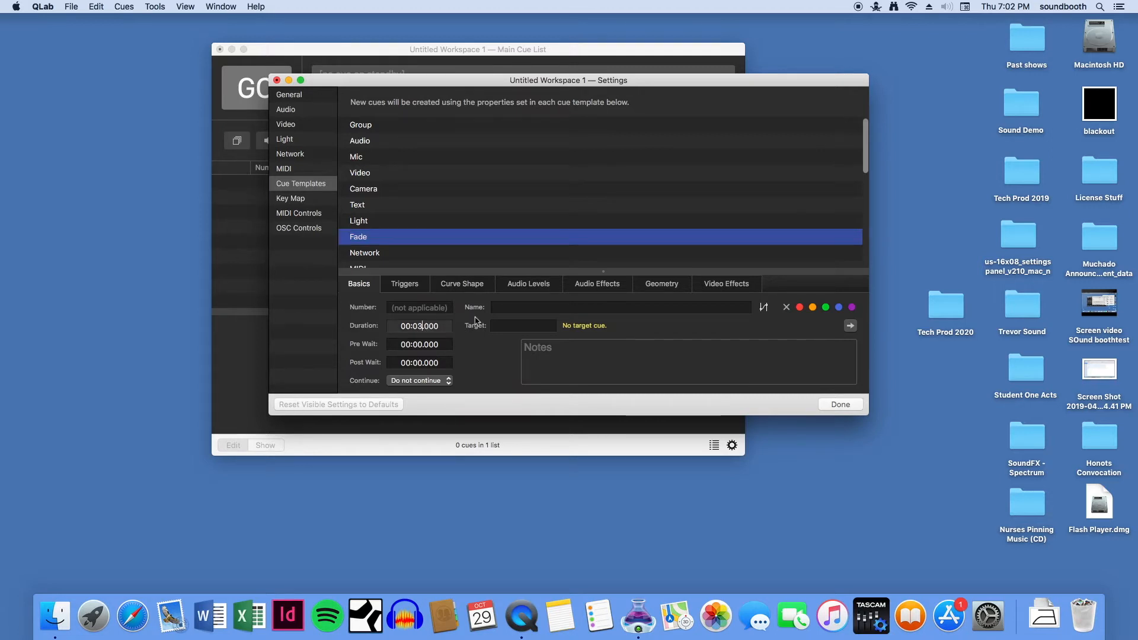
pyautogui.press('BackSpace')
pyautogui.write('6')
pyautogui.press('Return')
# Raise the MIDI Show Control device ID by one and close the workspace settings
pyautogui.click(314, 215)
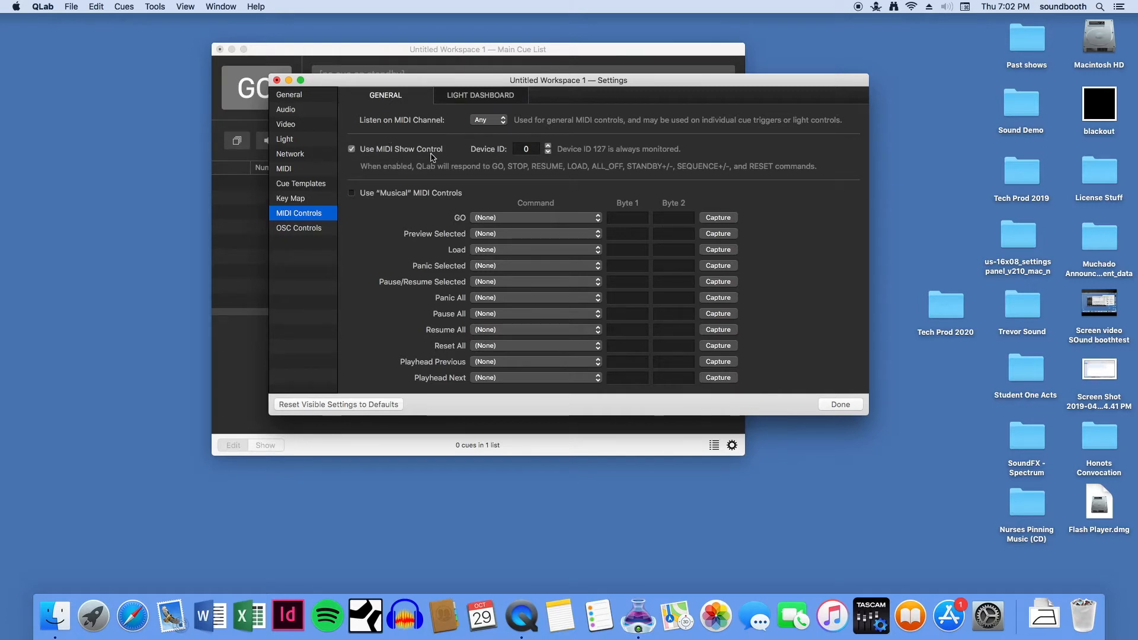
pyautogui.click(548, 146)
pyautogui.click(841, 405)
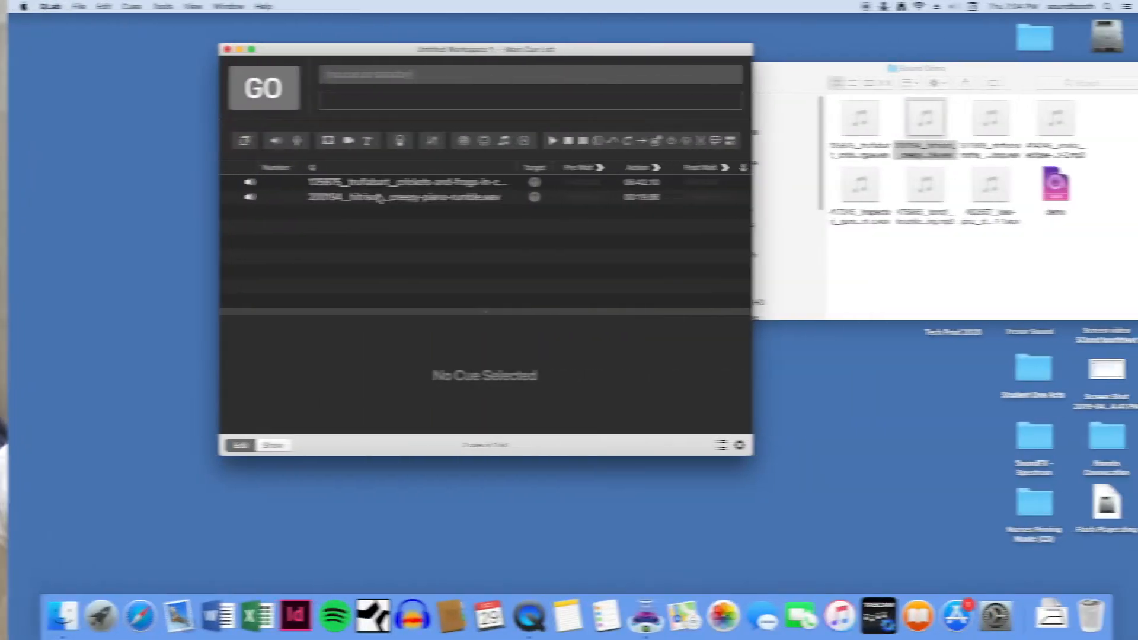
# Check the audio trim and audio levels of the crickets-and-frogs cue
pyautogui.click(378, 185)
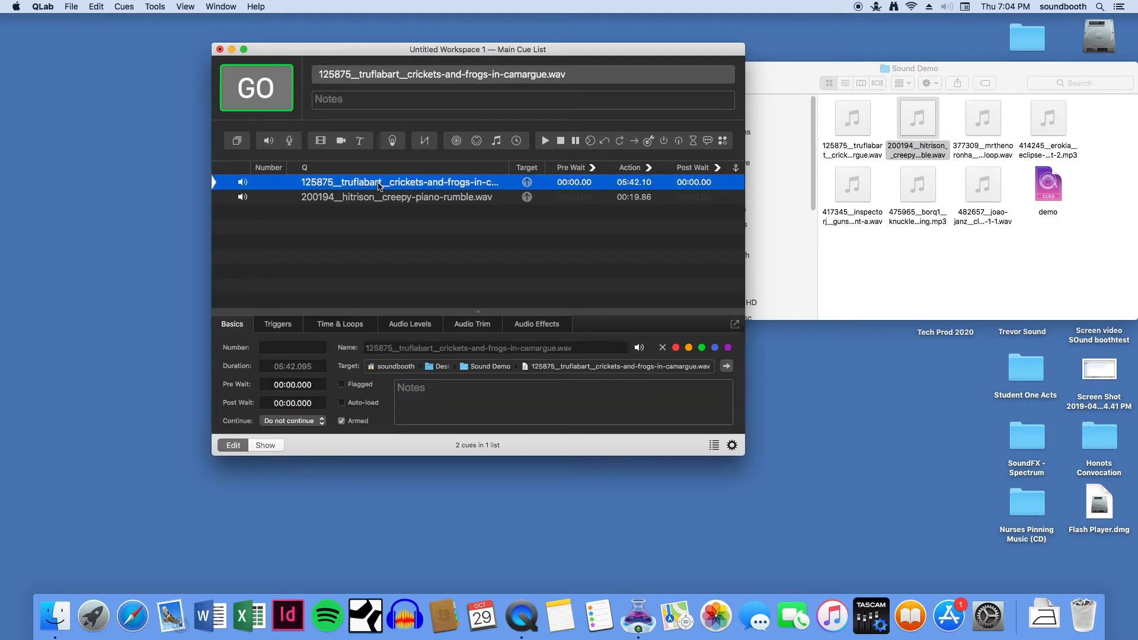
pyautogui.click(472, 325)
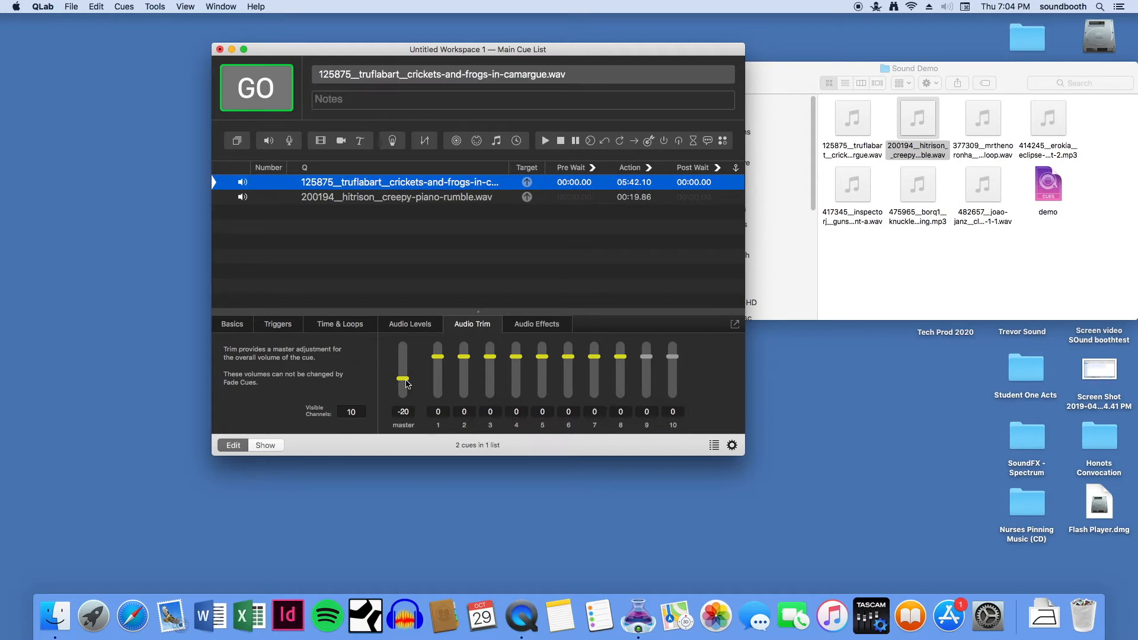
pyautogui.click(423, 330)
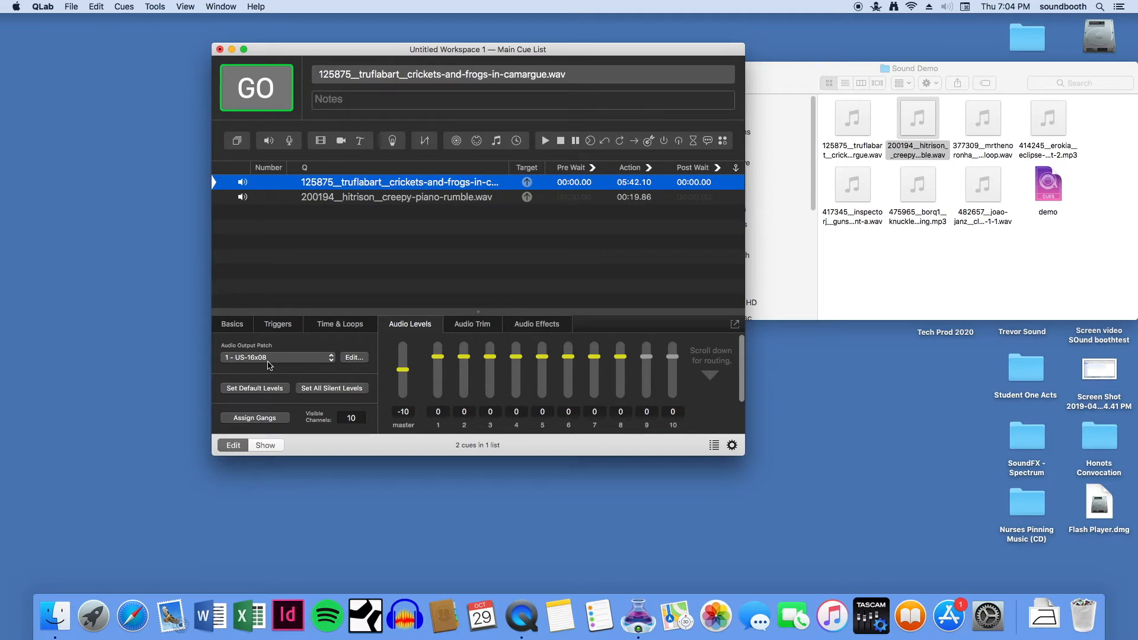
# Close the untitled workspace and the Sound Demo folder window, and return to the QLab launcher
pyautogui.press('cmd+w')
pyautogui.click(689, 72)
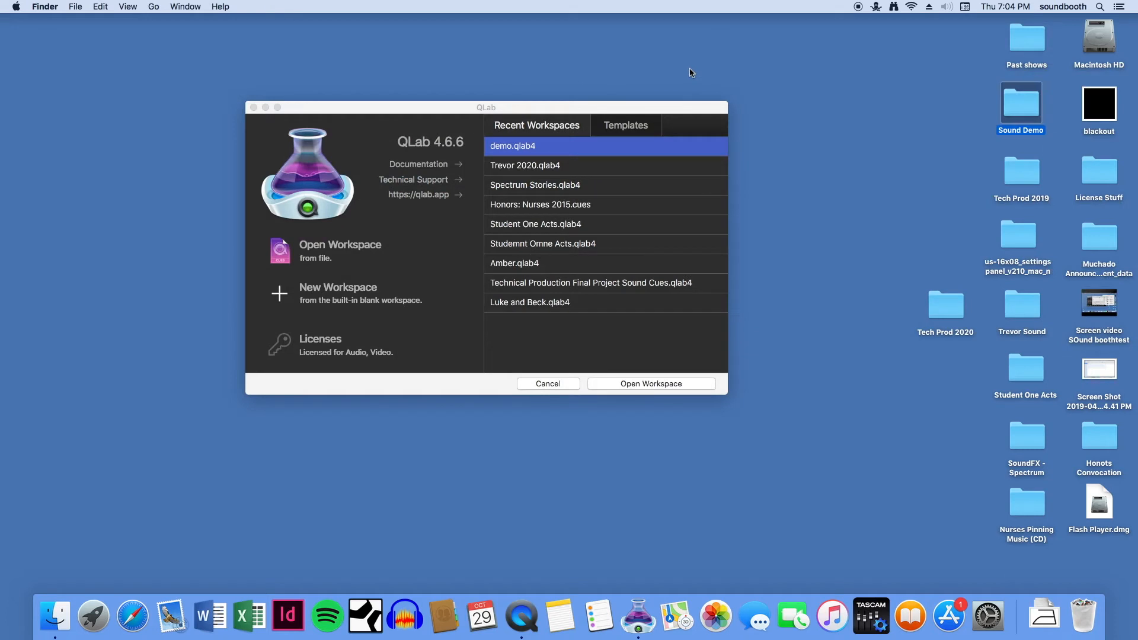
pyautogui.click(549, 113)
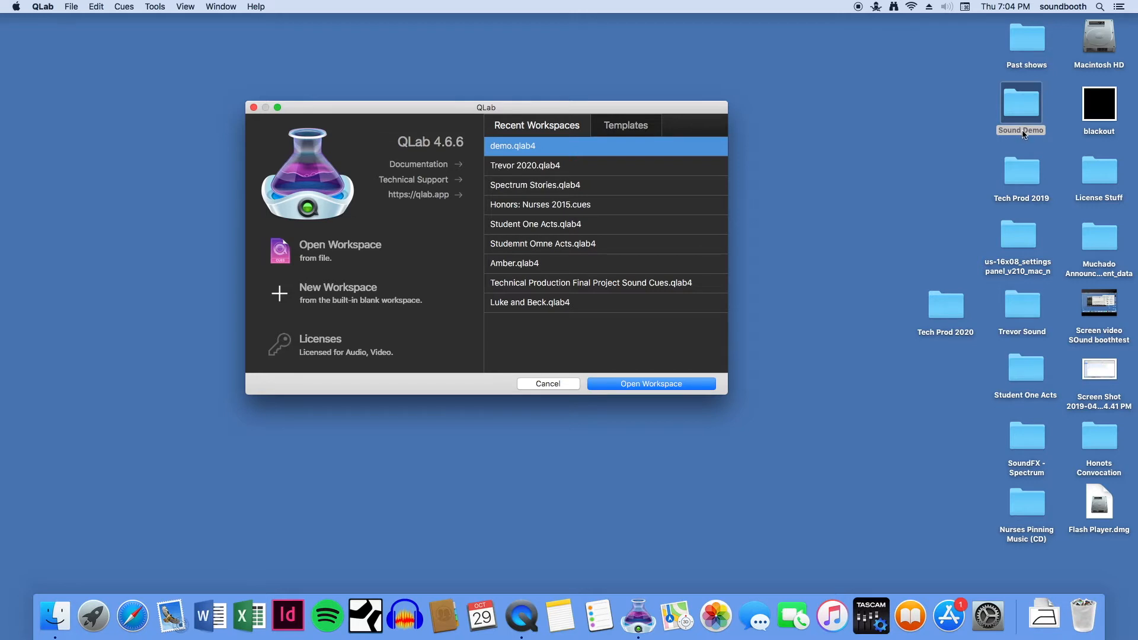
# Open the demo workspace from the Sound Demo folder on the desktop
pyautogui.doubleClick(1020, 102)
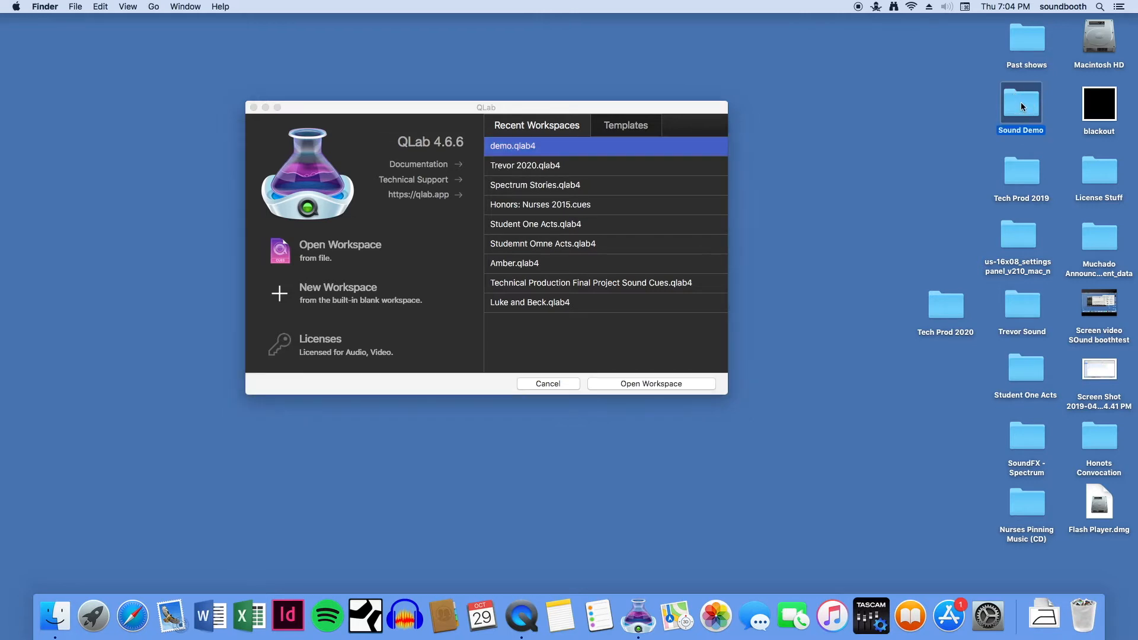
pyautogui.moveTo(865, 130)
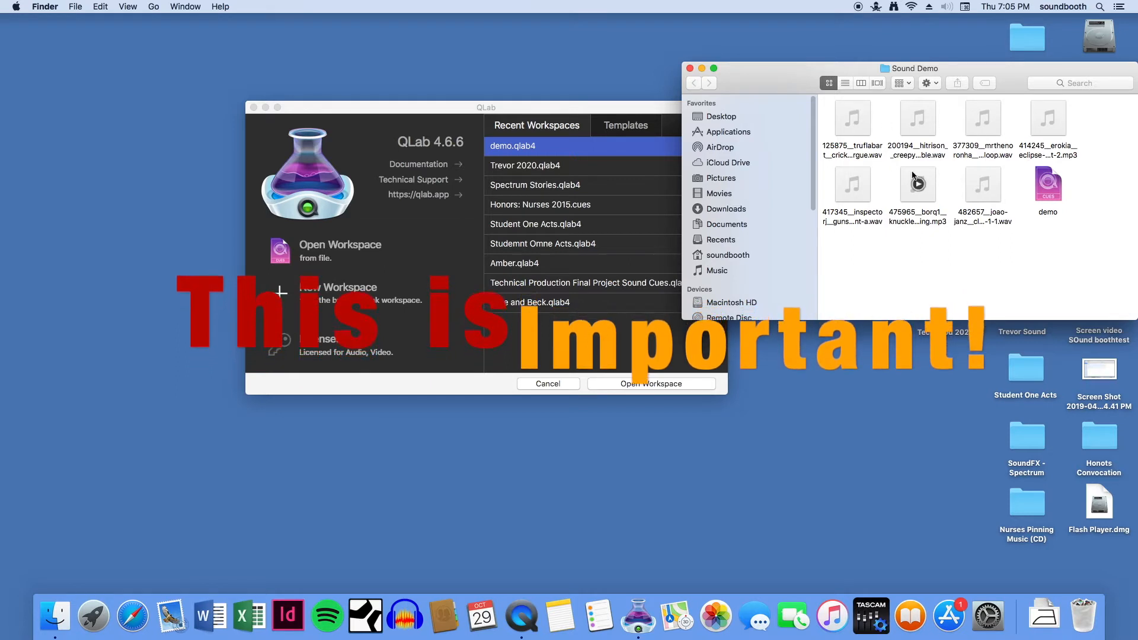
pyautogui.moveTo(982, 186)
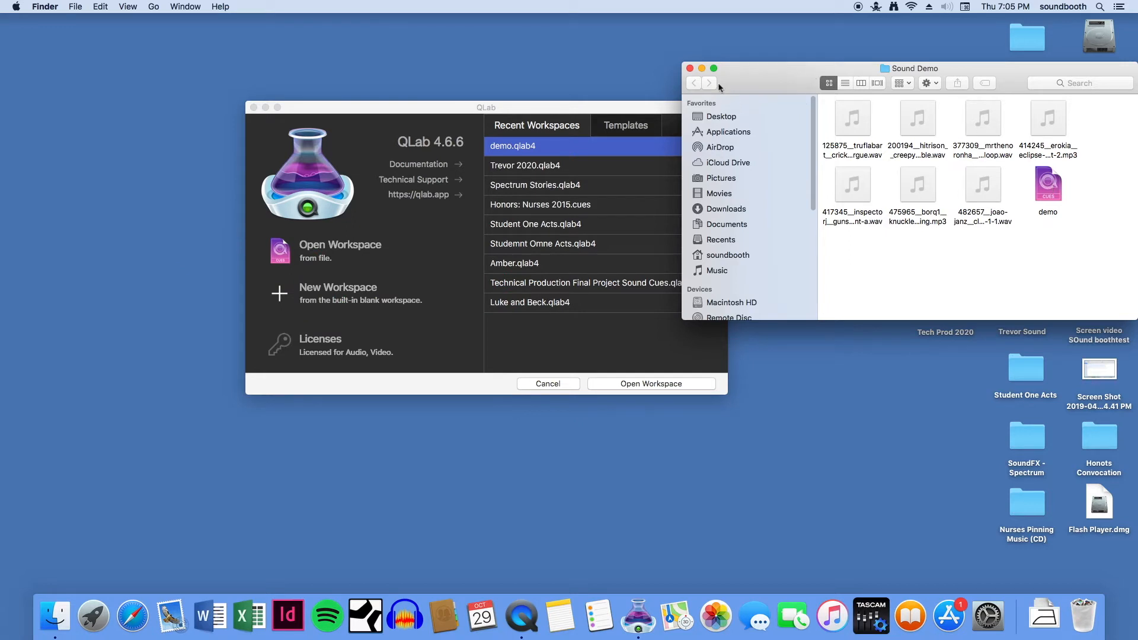
pyautogui.doubleClick(1052, 190)
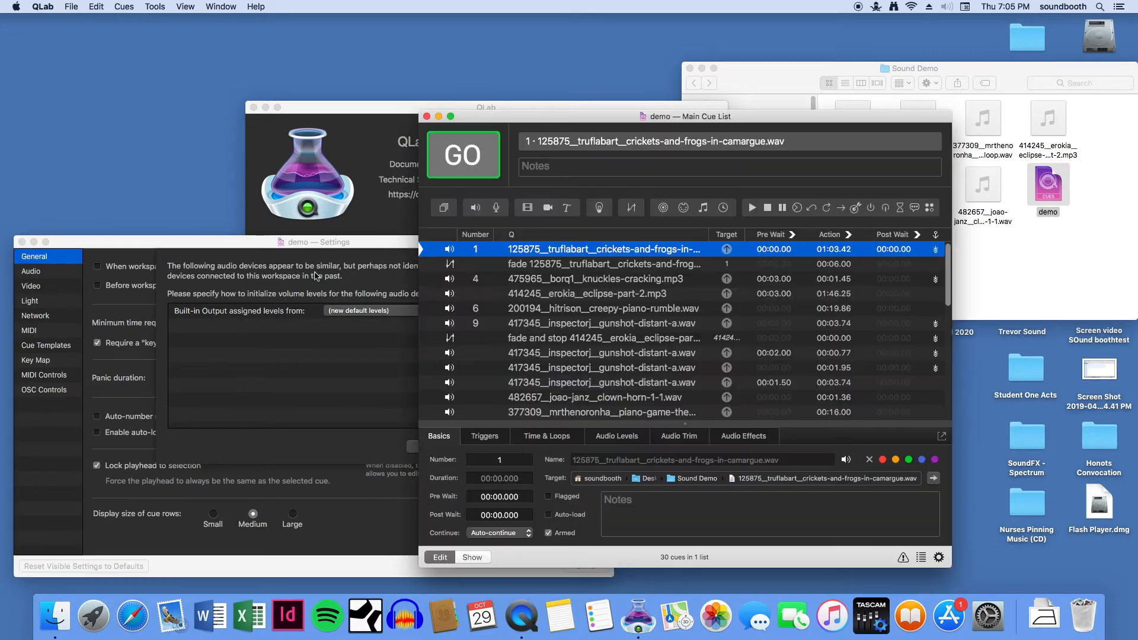
# Accept new default levels for Built-in Output and assign US-16x08 to Audio Patch 1 of the demo workspace
pyautogui.click(273, 340)
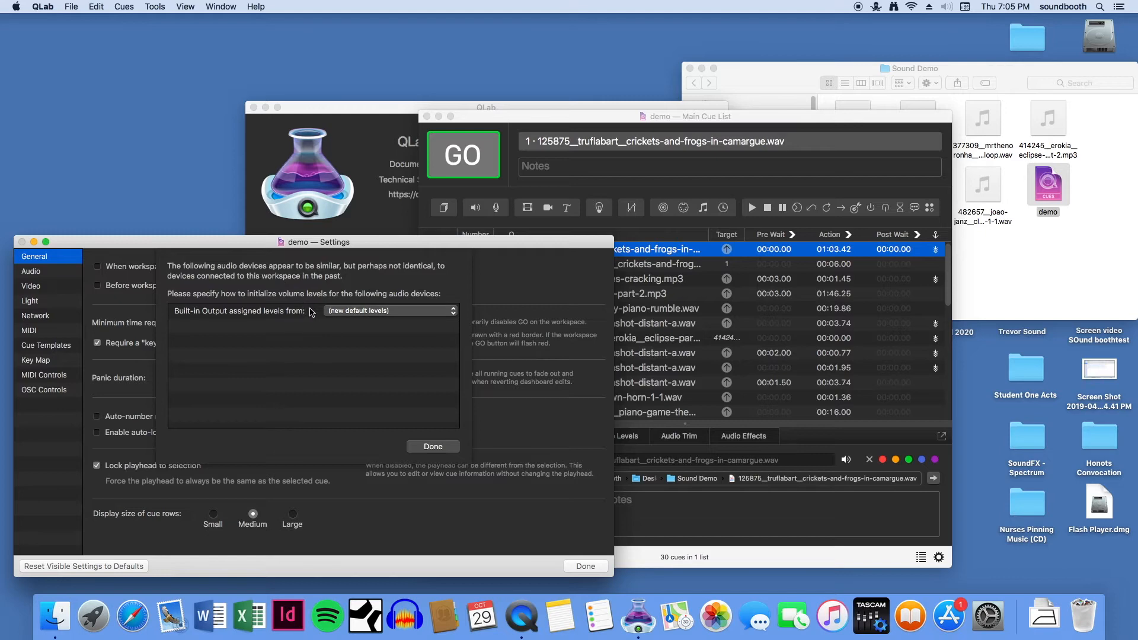
pyautogui.click(433, 446)
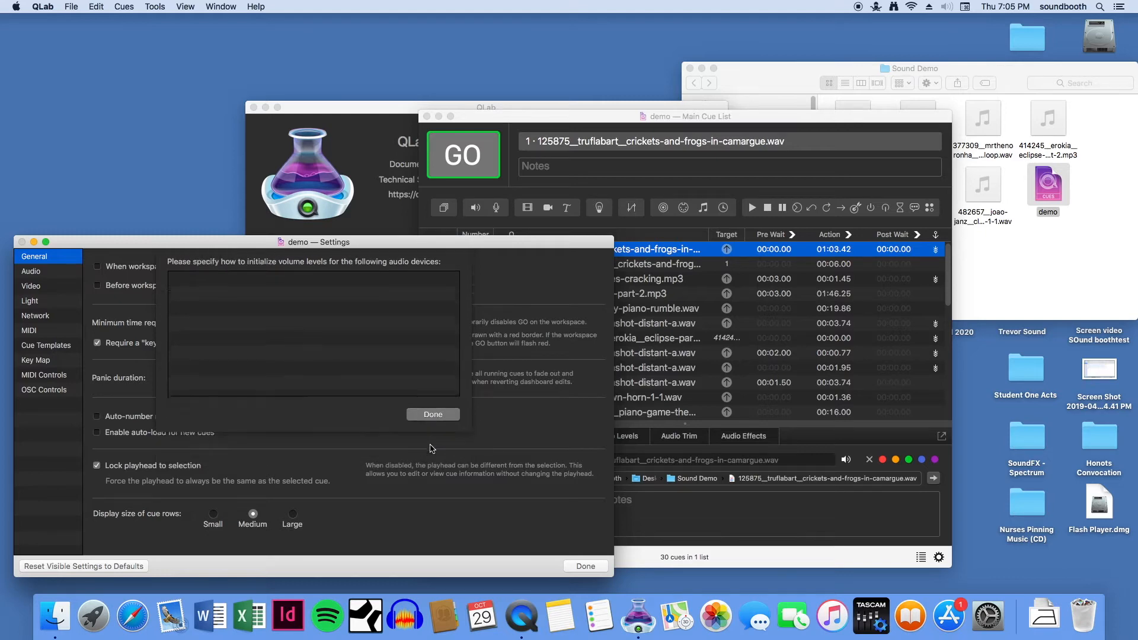
pyautogui.click(35, 273)
pyautogui.click(285, 279)
pyautogui.click(175, 292)
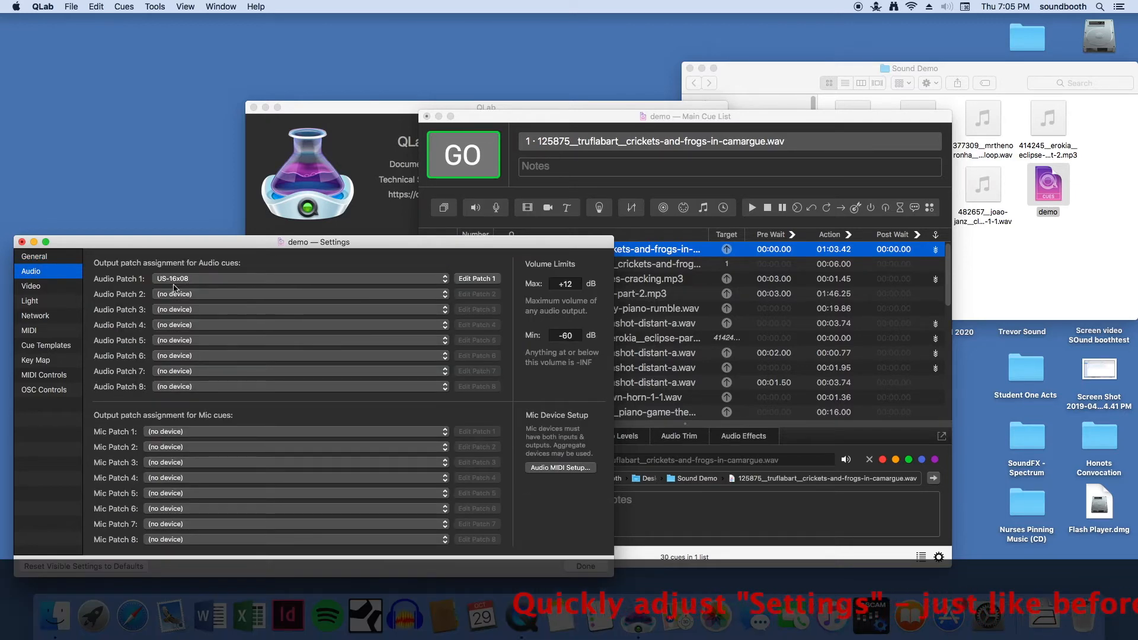
# Set the master audio level of the demo workspace's Audio cue template to -10
pyautogui.click(46, 345)
pyautogui.click(195, 303)
pyautogui.click(348, 449)
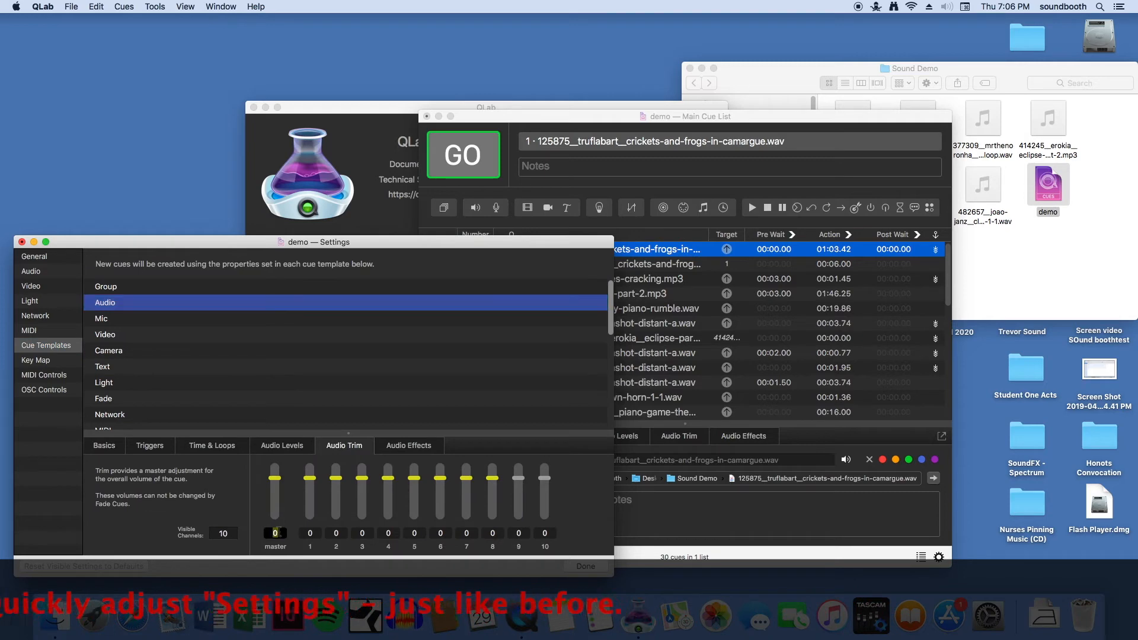
pyautogui.click(283, 445)
pyautogui.write('-10')
pyautogui.press('Return')
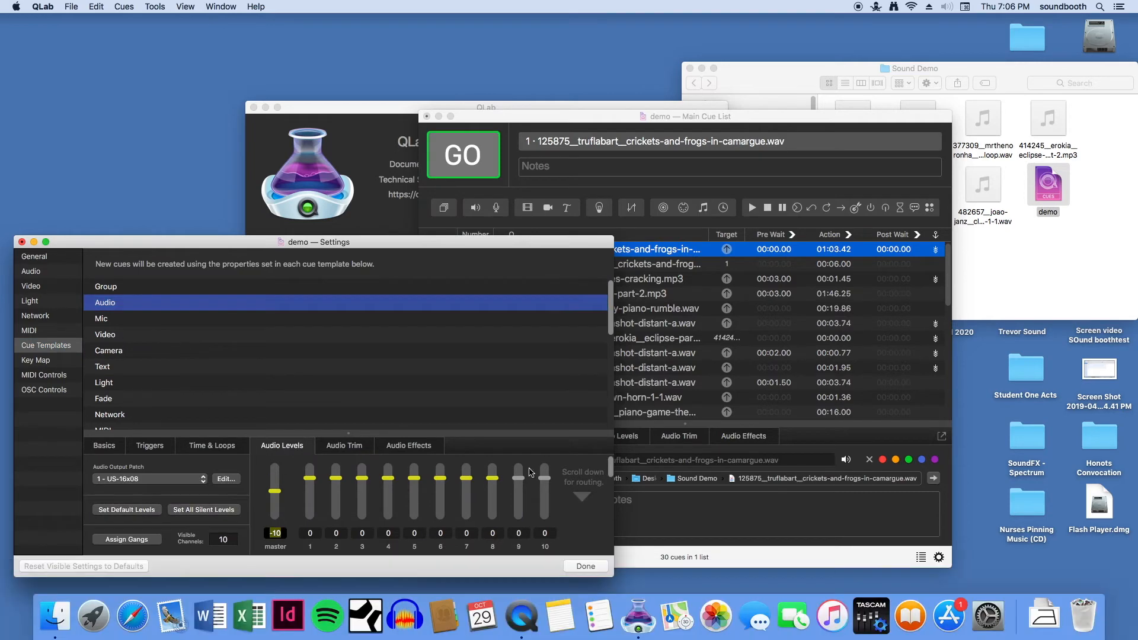
# Examine the inputs and crosspoints routing in the Audio cue template's levels
pyautogui.click(610, 477)
pyautogui.moveTo(610, 478)
pyautogui.mouseDown()
pyautogui.moveTo(605, 504)
pyautogui.moveTo(608, 483)
pyautogui.mouseUp()
pyautogui.scroll(2, 610, 490)
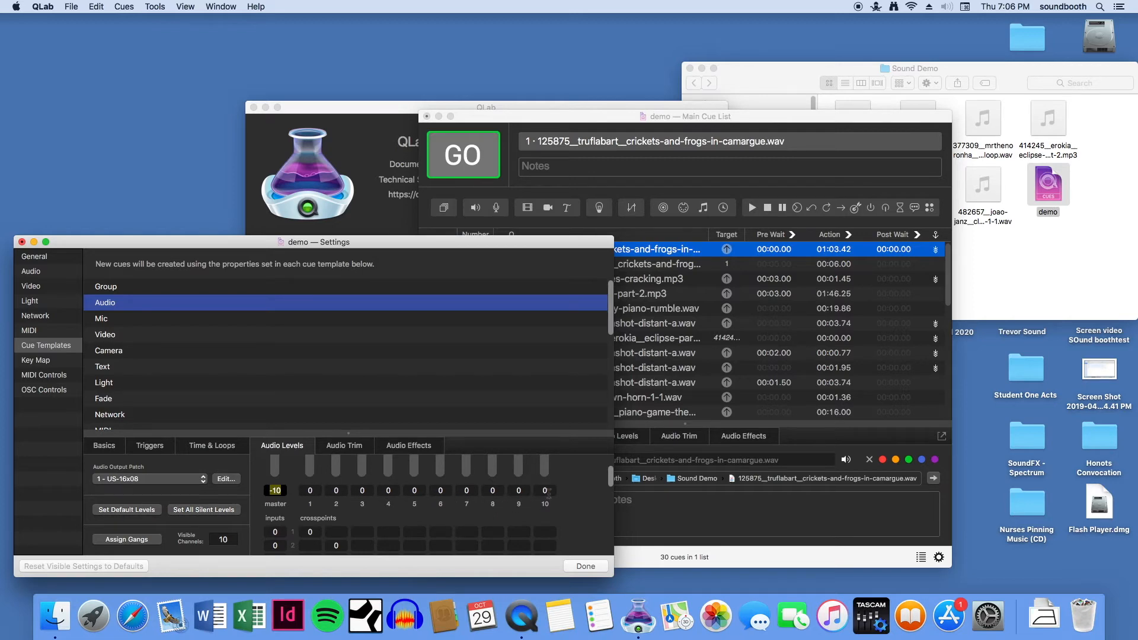
# In the Audio cue template, set the crosspoints of inputs 1 and 2 to 0 across outputs 1 through 8
pyautogui.moveTo(611, 479); pyautogui.dragTo(609, 482)
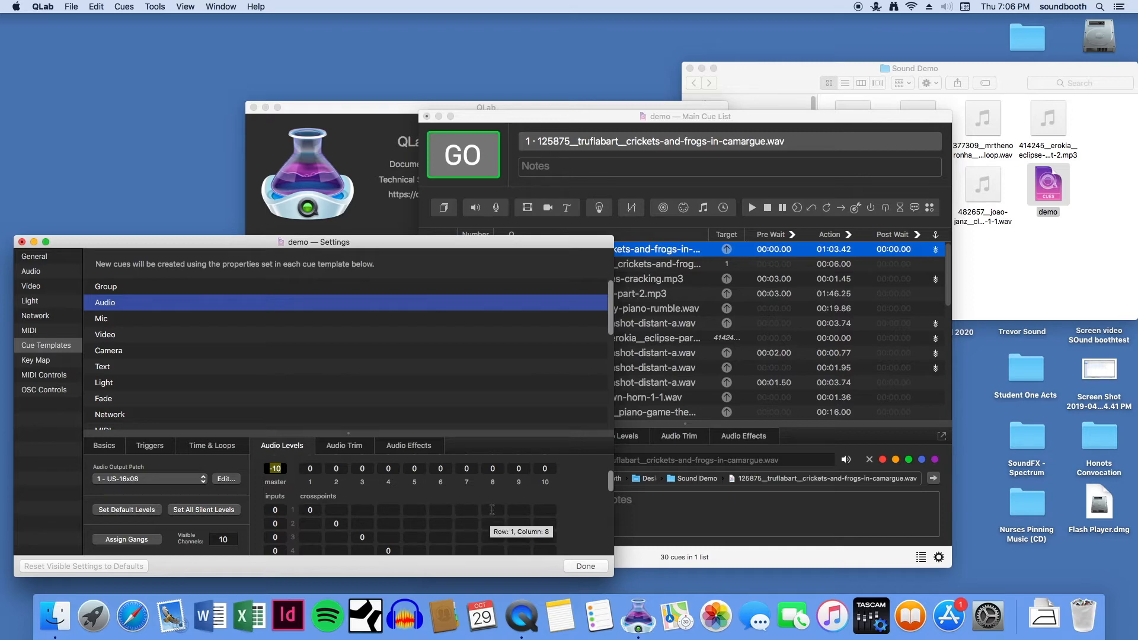
pyautogui.click(310, 523)
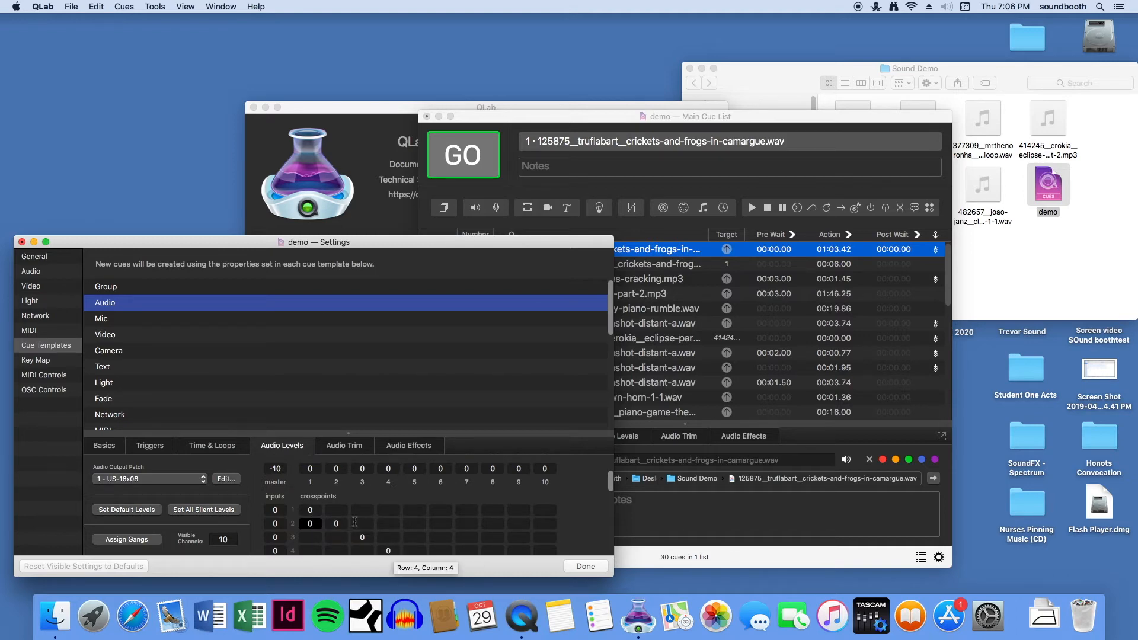
pyautogui.click(340, 510)
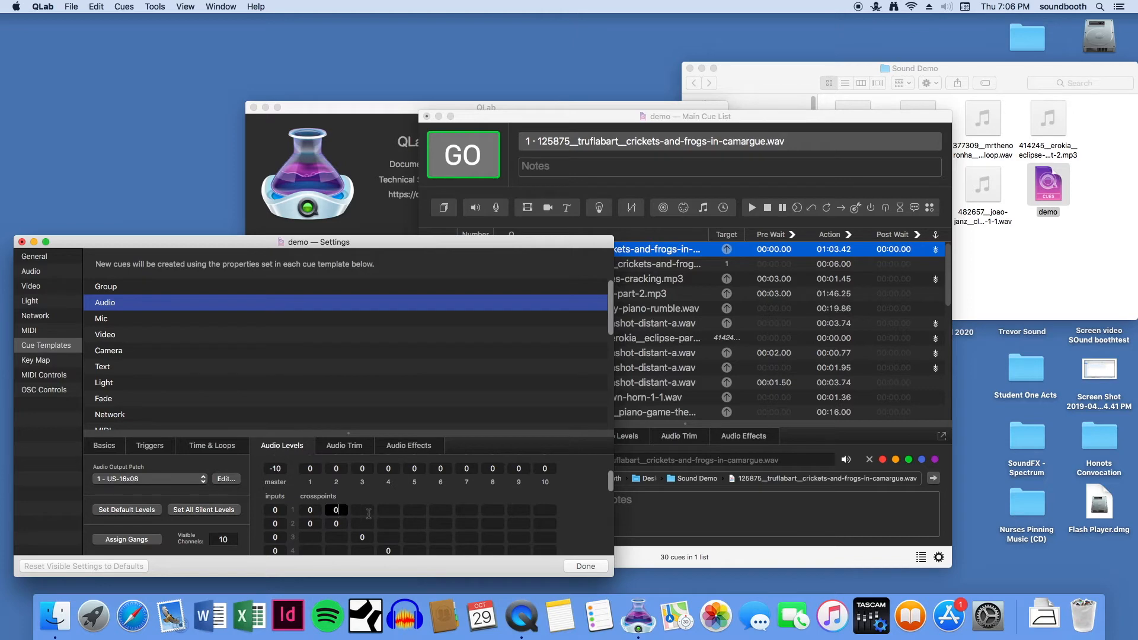
pyautogui.click(366, 512)
pyautogui.write('0')
pyautogui.click(365, 525)
pyautogui.write('0')
pyautogui.click(389, 512)
pyautogui.write('0')
pyautogui.click(391, 522)
pyautogui.write('0')
pyautogui.click(415, 510)
pyautogui.write('0')
pyautogui.click(418, 523)
pyautogui.write('0')
pyautogui.click(440, 510)
pyautogui.write('0')
pyautogui.click(441, 524)
pyautogui.write('0')
pyautogui.click(463, 512)
pyautogui.click(471, 524)
pyautogui.write('0')
pyautogui.click(496, 511)
pyautogui.write('0')
pyautogui.click(495, 524)
pyautogui.write('0')
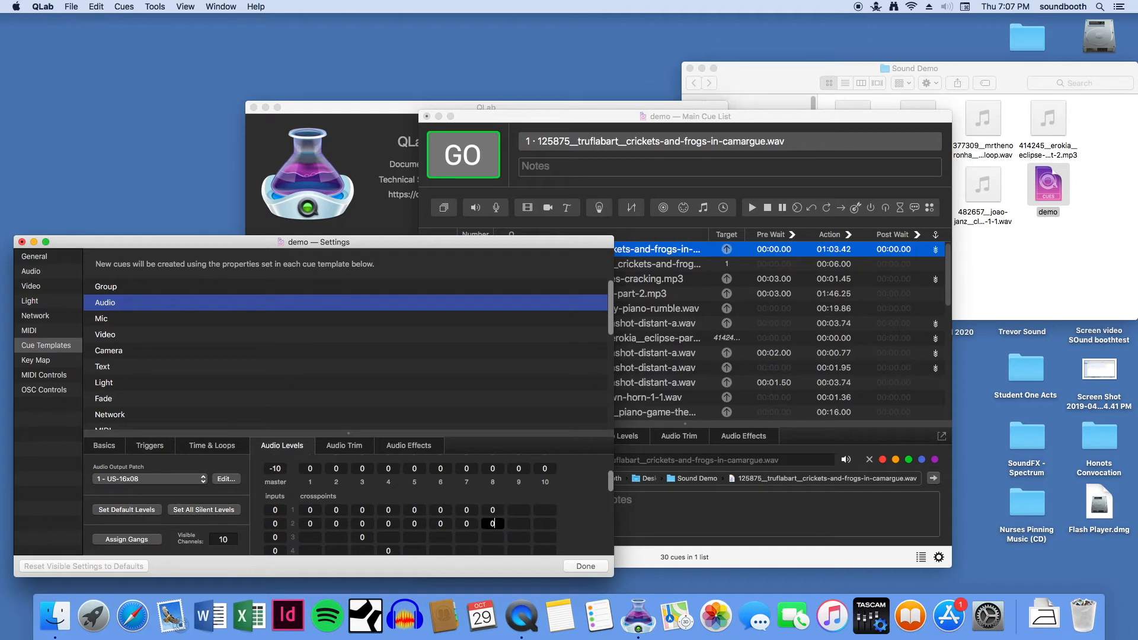
# Clear the template crosspoints of inputs 1 and 2 for outputs 4, 5 and 7, and close the workspace settings
pyautogui.click(474, 511)
pyautogui.press('BackSpace')
pyautogui.click(472, 524)
pyautogui.press('BackSpace')
pyautogui.click(421, 511)
pyautogui.press('BackSpace')
pyautogui.click(395, 511)
pyautogui.press('BackSpace')
pyautogui.click(393, 524)
pyautogui.press('BackSpace')
pyautogui.click(418, 524)
pyautogui.press('BackSpace')
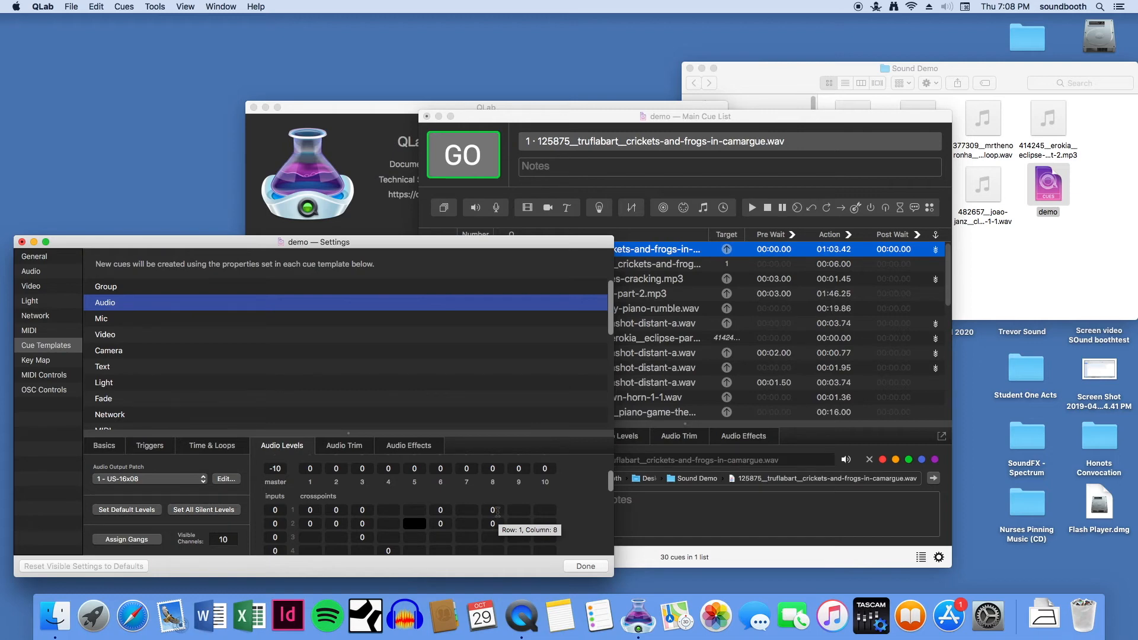
pyautogui.click(586, 567)
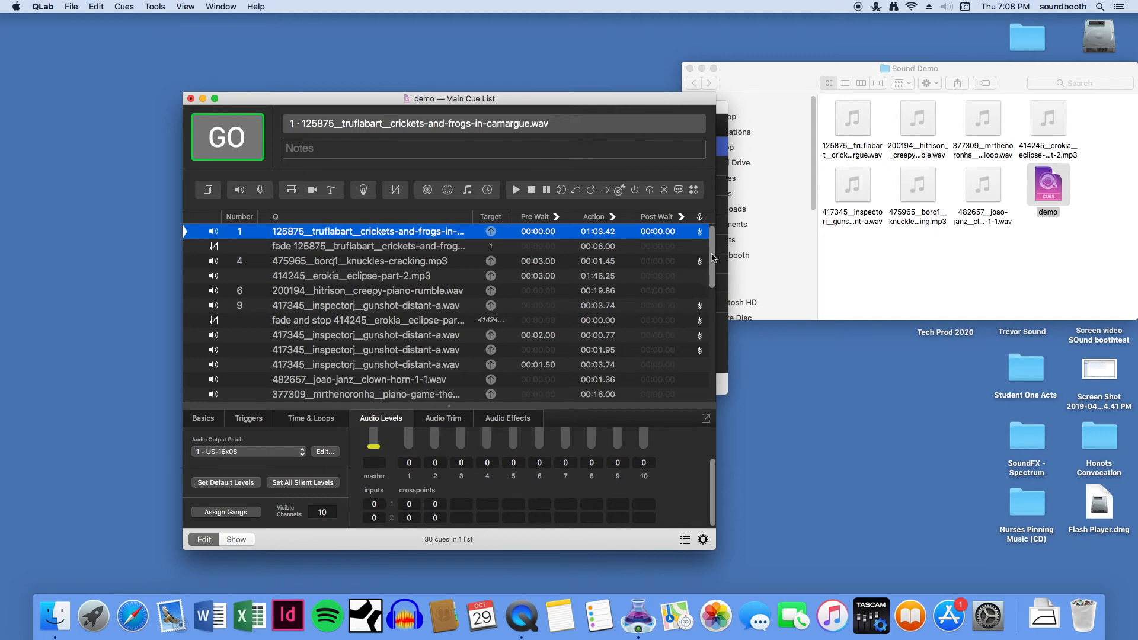
# Select only the Audio cues from the whole cue list and set their master audio trim to -20
pyautogui.scroll(-5, 713, 256)
pyautogui.scroll(5, 714, 254)
pyautogui.press('super+a')
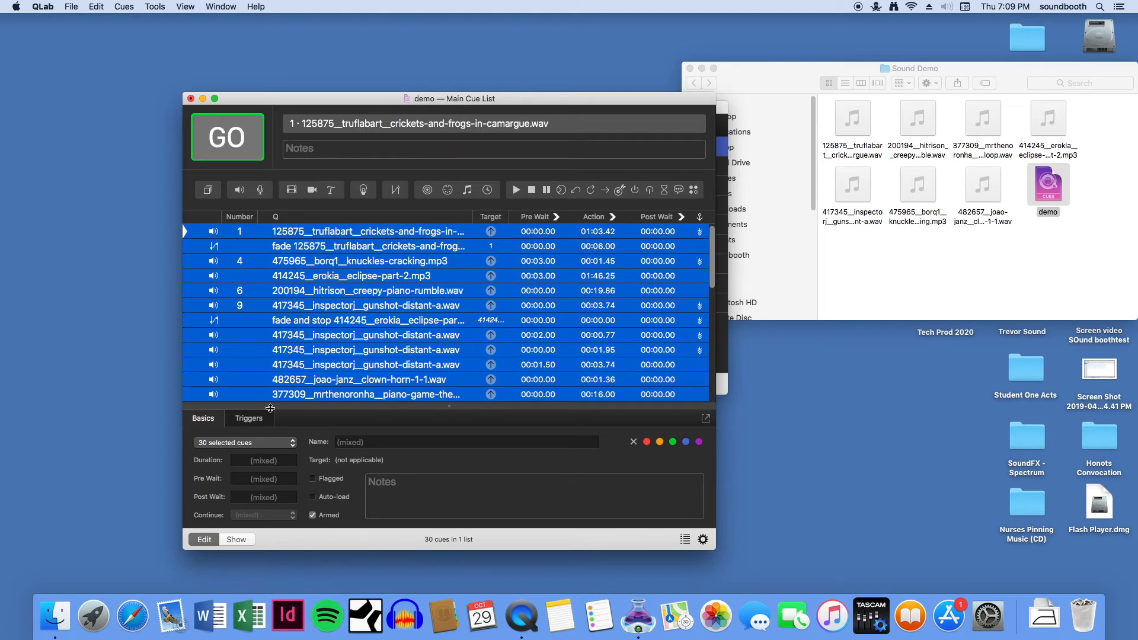
pyautogui.click(290, 446)
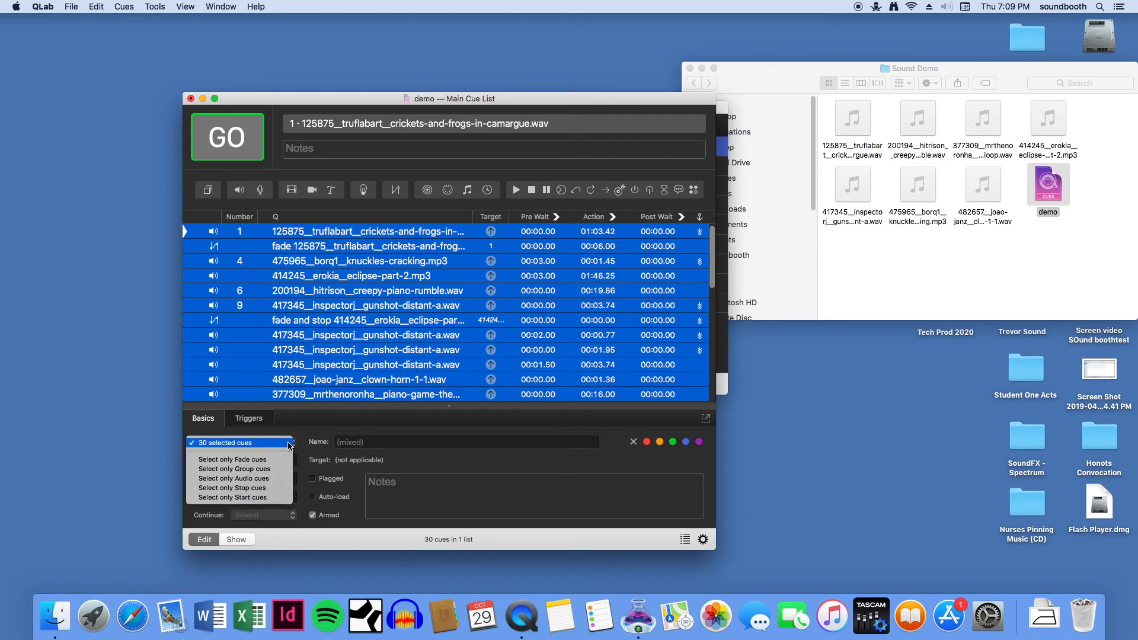
pyautogui.click(258, 484)
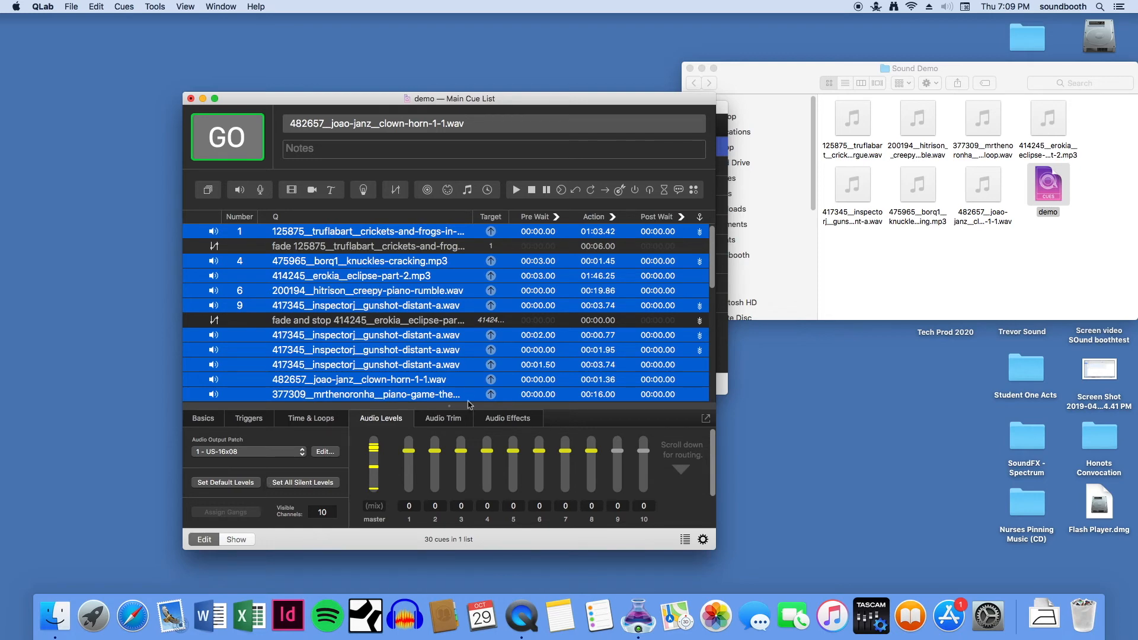
pyautogui.click(436, 423)
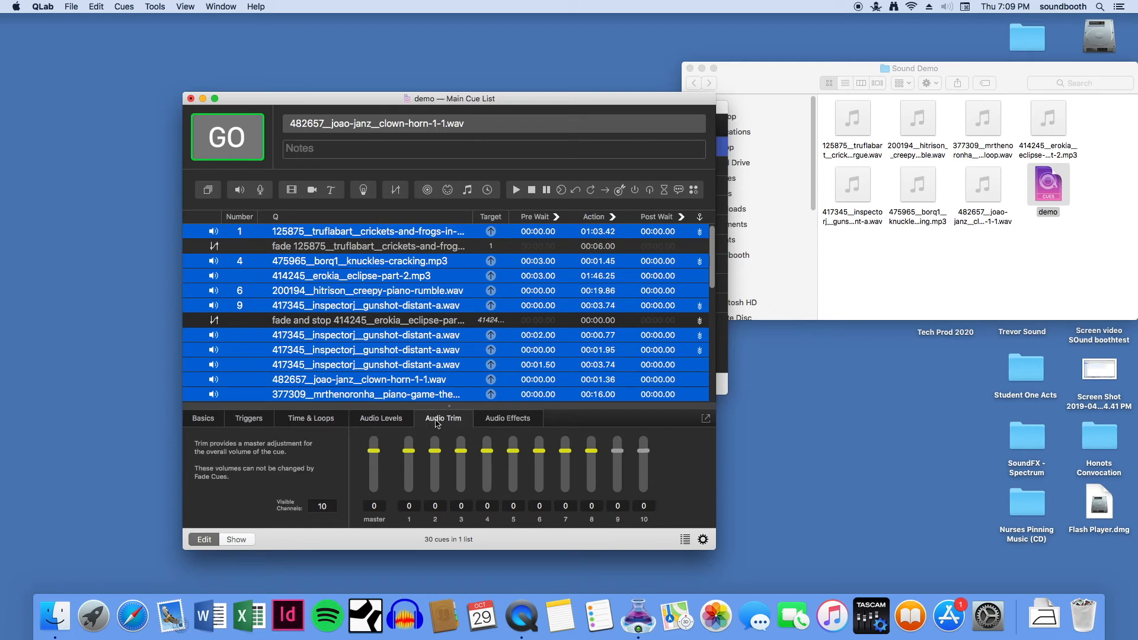
pyautogui.click(388, 425)
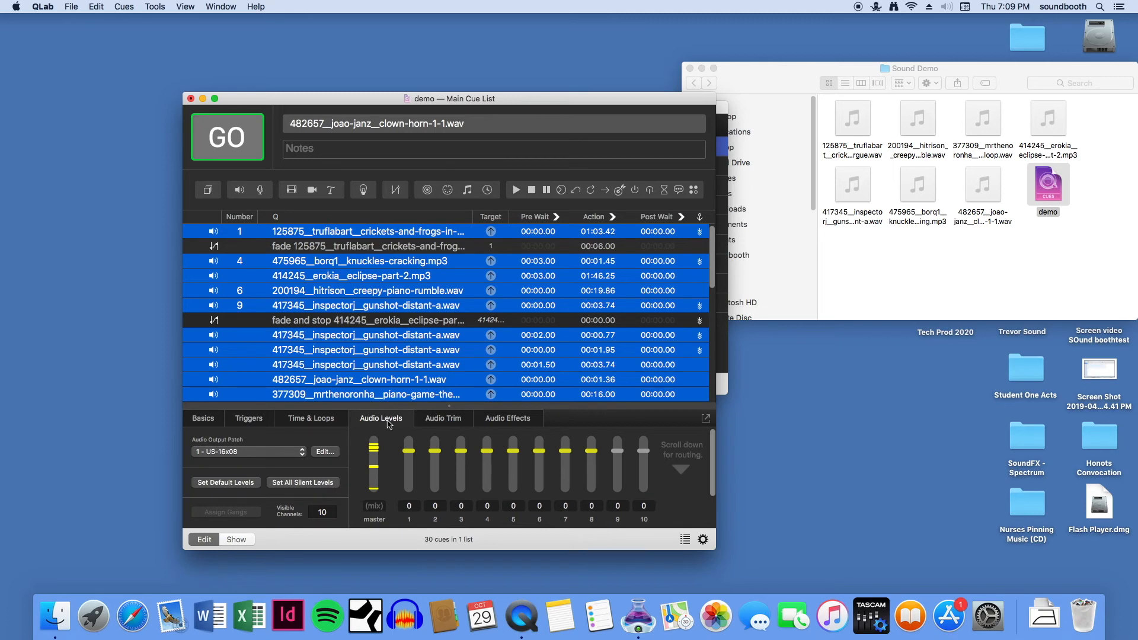
pyautogui.click(440, 422)
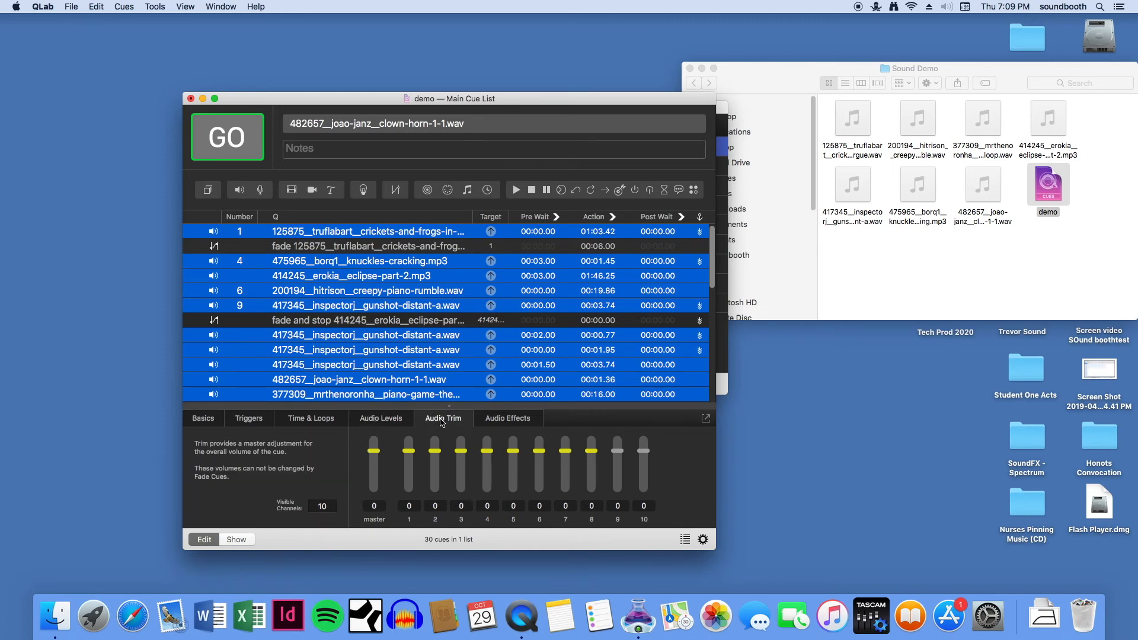
pyautogui.click(398, 423)
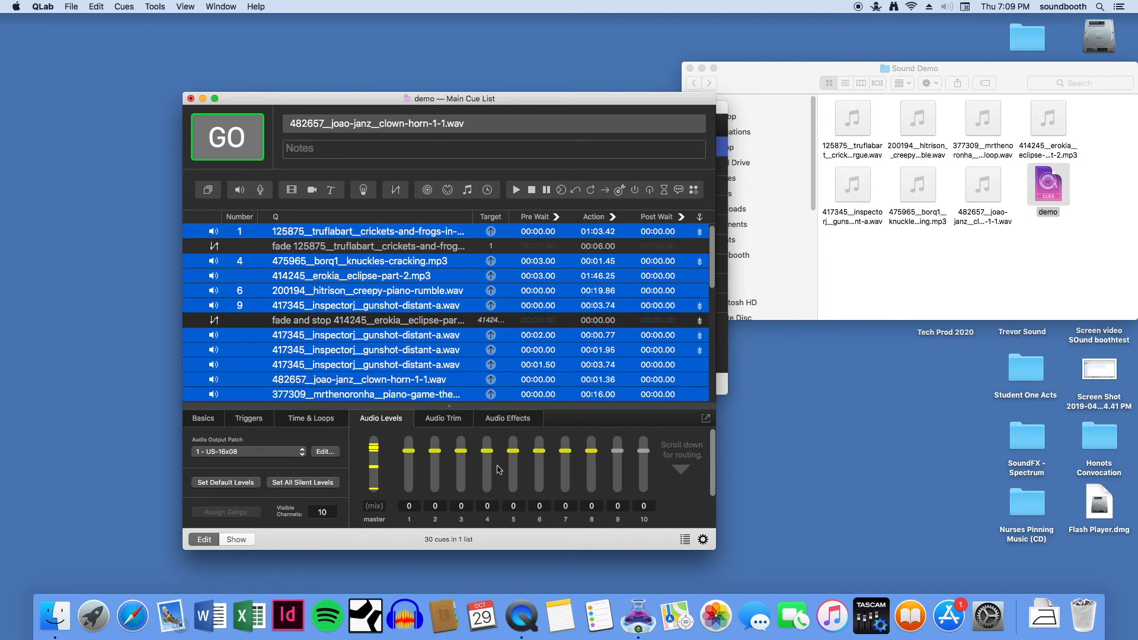
pyautogui.click(446, 424)
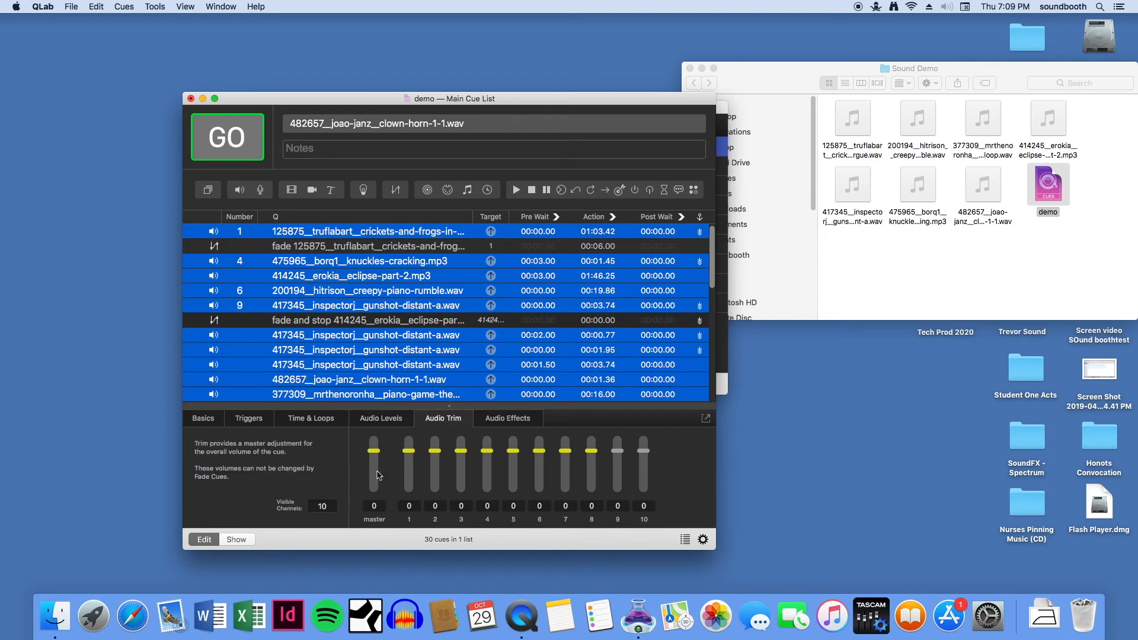
pyautogui.click(374, 505)
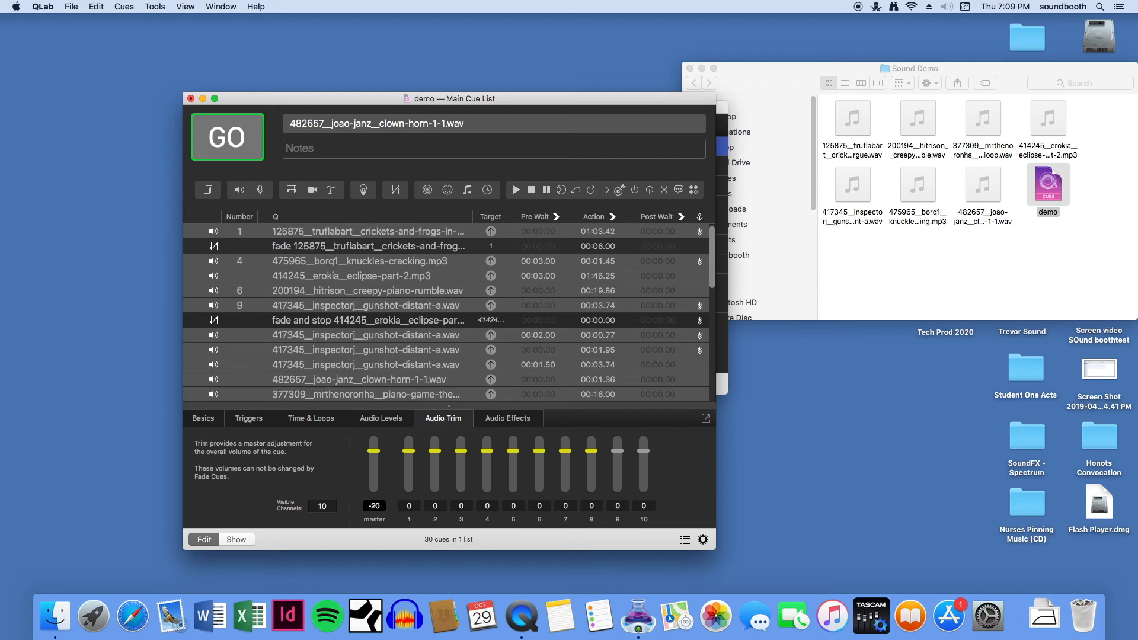
pyautogui.write('-20')
pyautogui.press('Return')
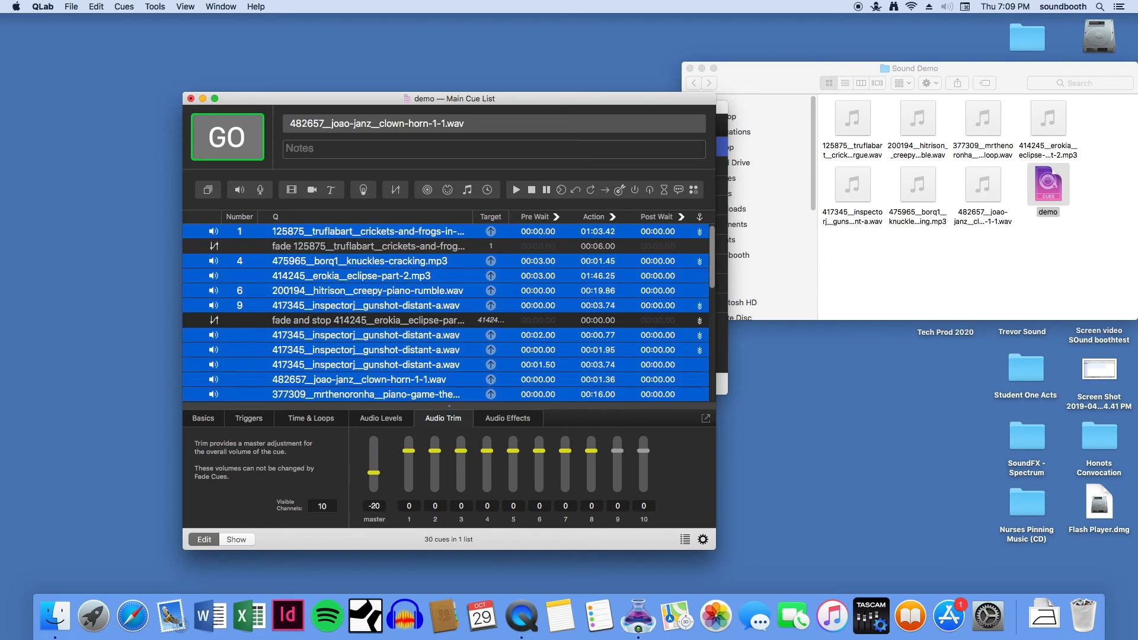
# Set the master audio level of all selected Audio cues to -10
pyautogui.click(380, 418)
pyautogui.moveTo(374, 471); pyautogui.dragTo(374, 501)
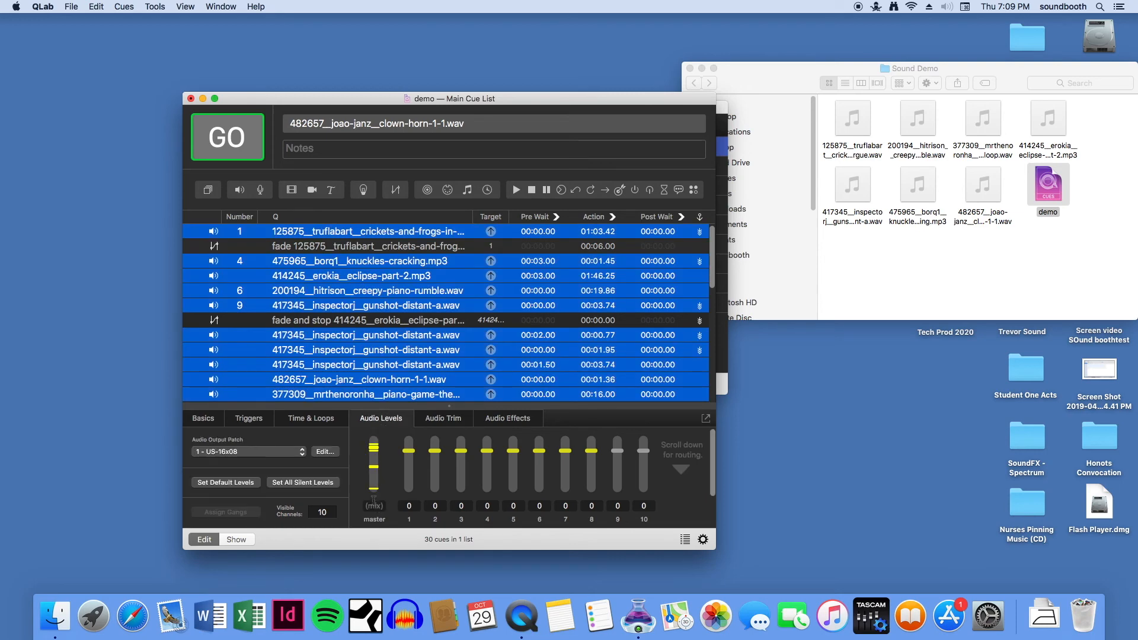
pyautogui.click(375, 506)
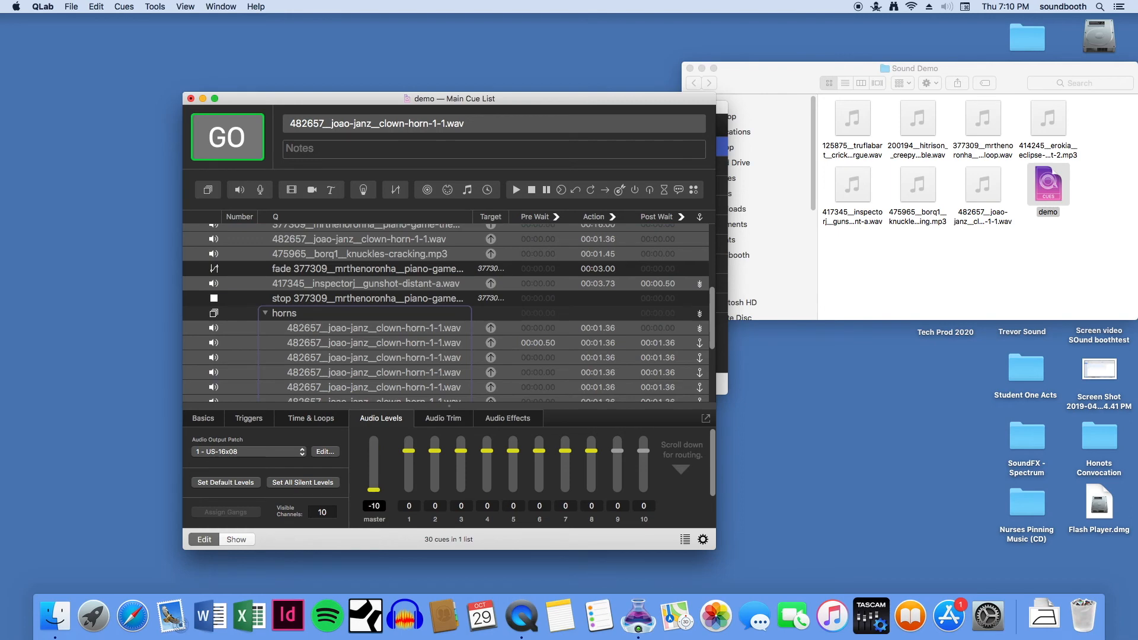
pyautogui.write('-10')
pyautogui.press('Return')
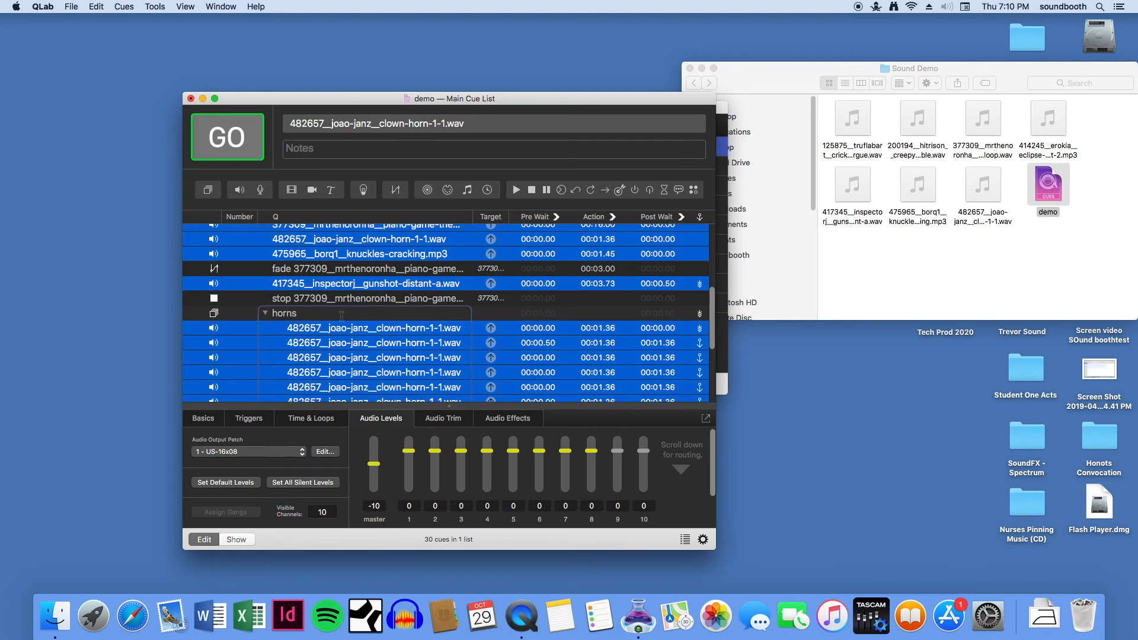
# Check the trim and audio levels of the first clown-horn cue in the horns group and the knuckles-cracking cue above it
pyautogui.click(352, 330)
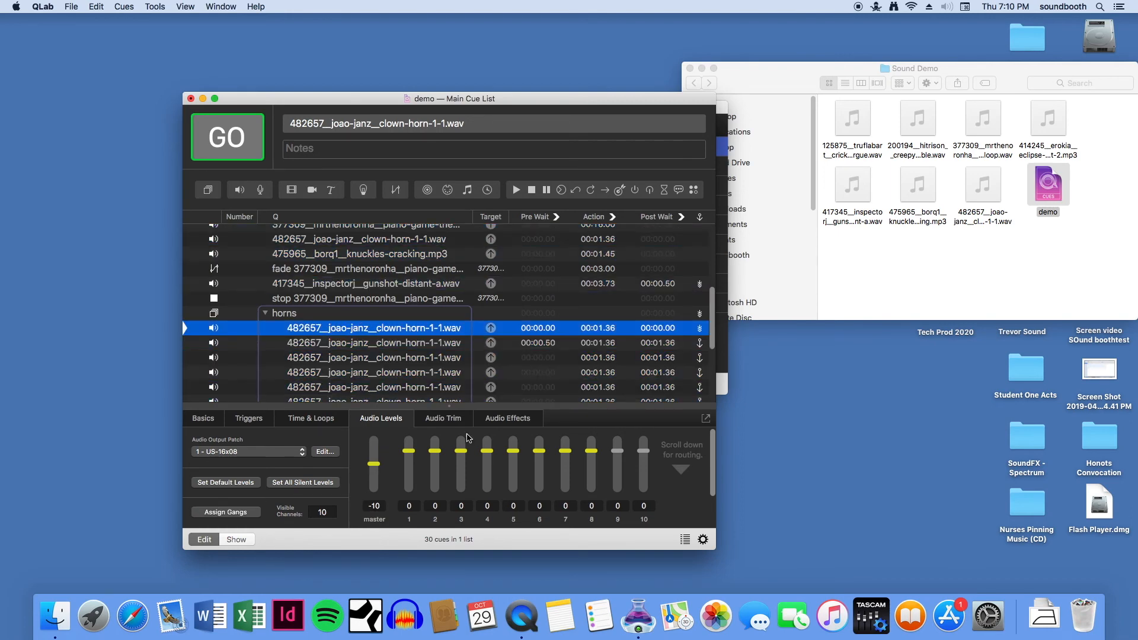
pyautogui.click(447, 419)
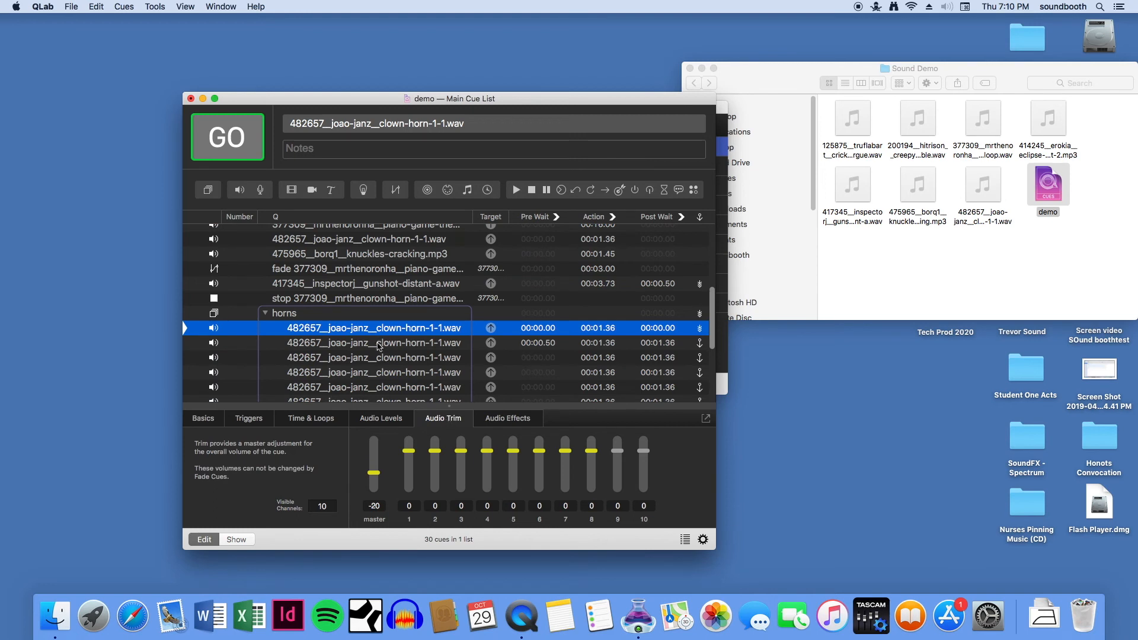
pyautogui.click(370, 255)
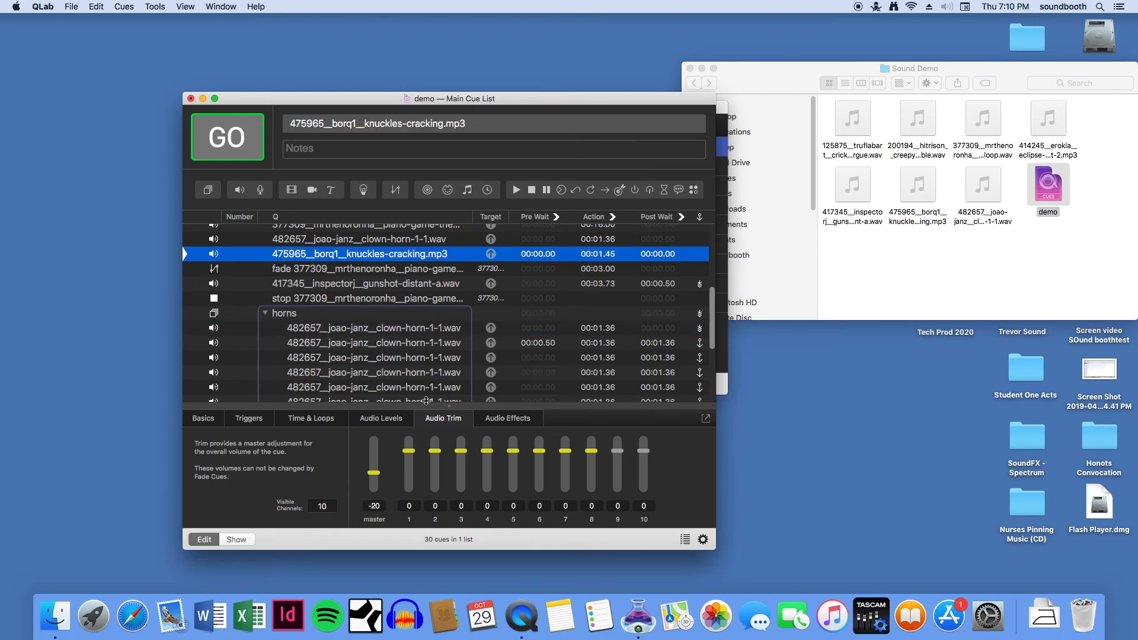
pyautogui.click(400, 422)
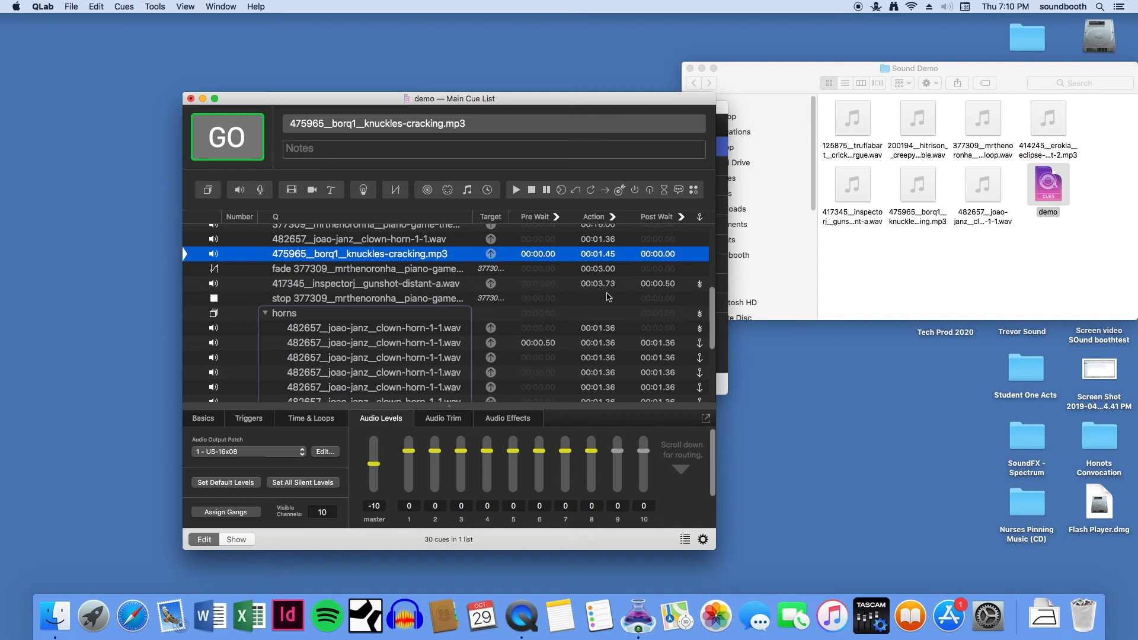
# Select only the Audio cues of the whole list and set their crosspoints for inputs 1 and 2 to 0 on outputs 1, 2, 3 and 6
pyautogui.moveTo(716, 315)
pyautogui.mouseDown()
pyautogui.moveTo(724, 264)
pyautogui.moveTo(726, 334)
pyautogui.mouseUp()
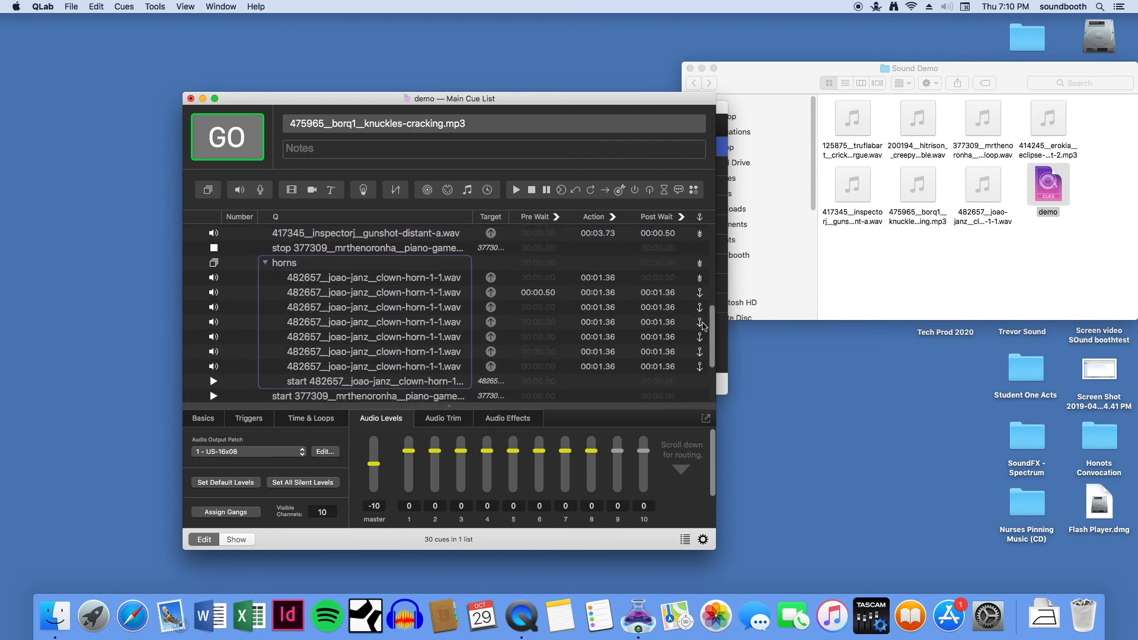
pyautogui.moveTo(711, 329); pyautogui.dragTo(716, 239)
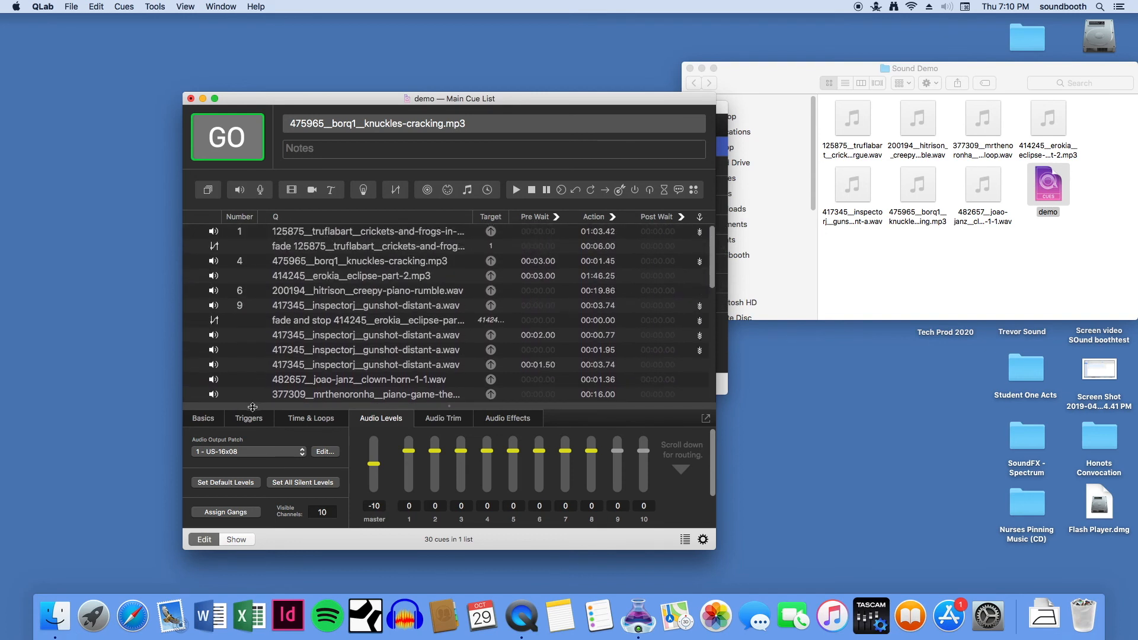
pyautogui.press('super+a')
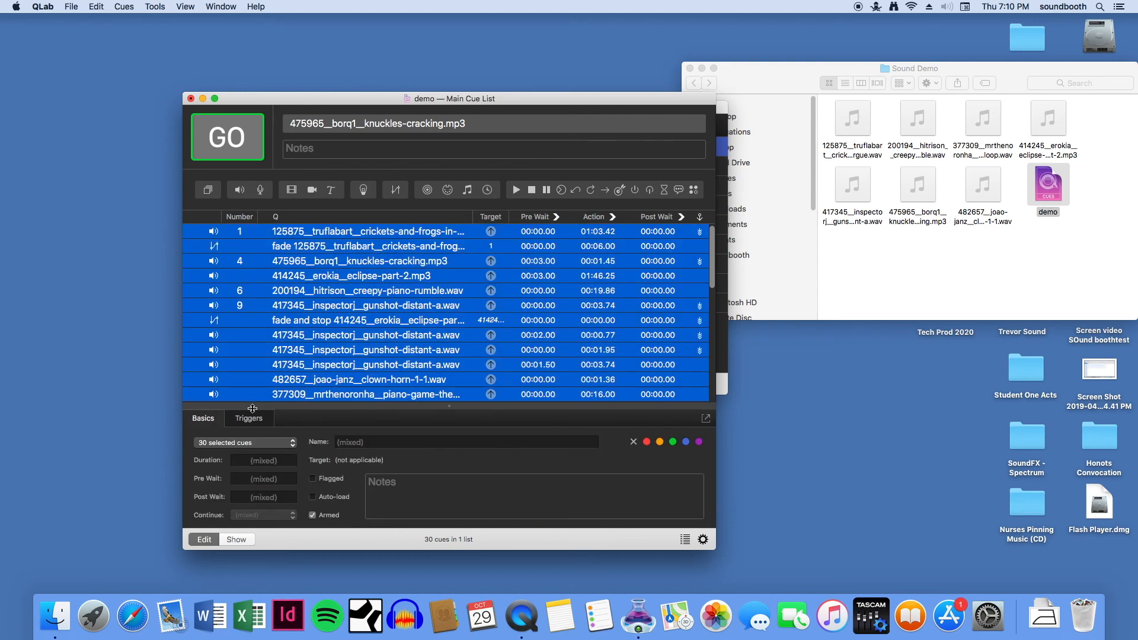
pyautogui.click(242, 444)
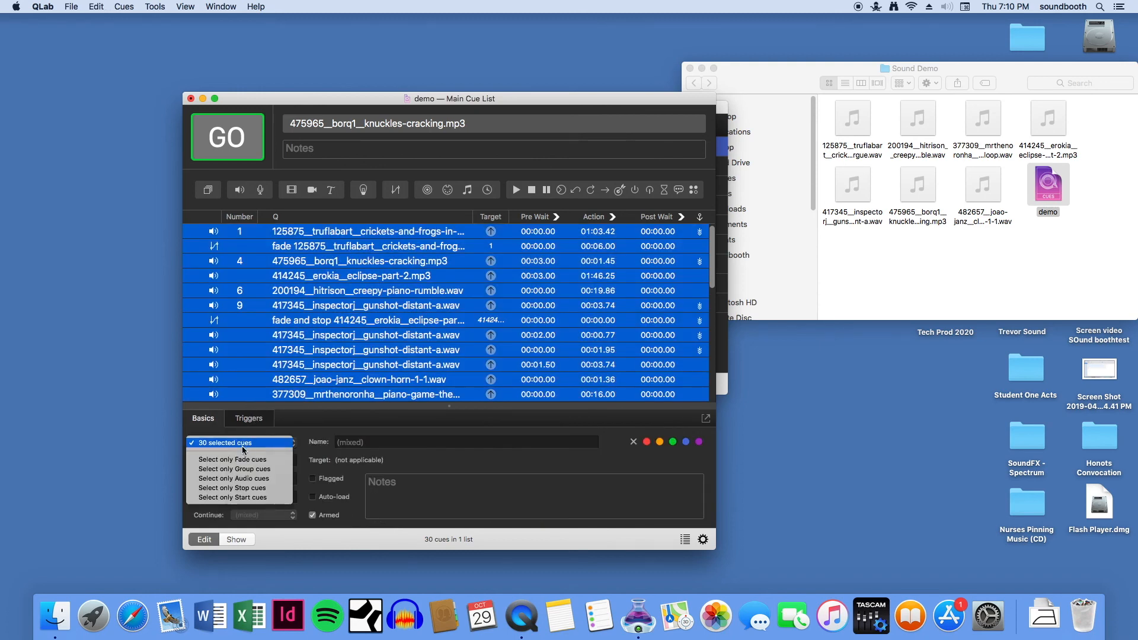
pyautogui.click(233, 480)
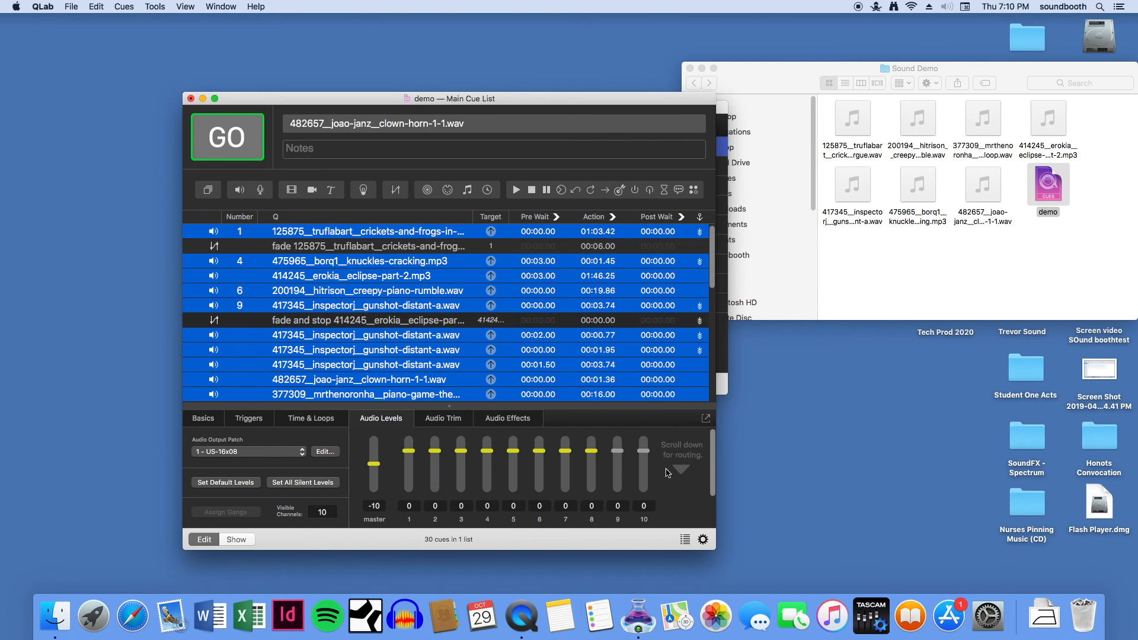
pyautogui.moveTo(713, 457); pyautogui.dragTo(711, 507)
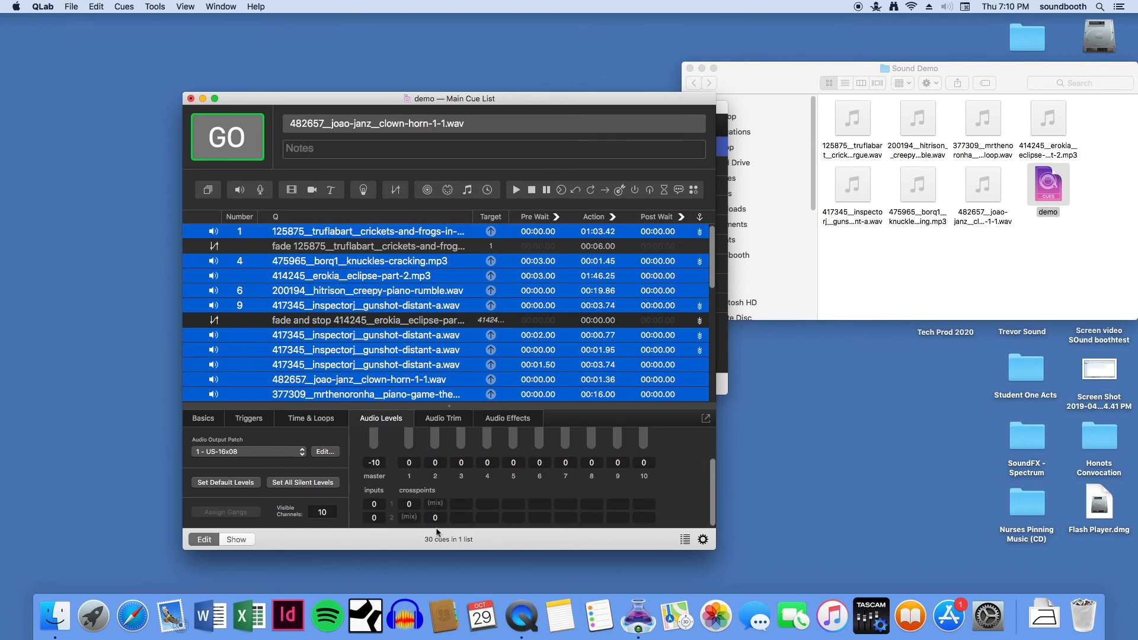
pyautogui.click(410, 518)
pyautogui.write('0')
pyautogui.click(435, 505)
pyautogui.click(461, 505)
pyautogui.write('0')
pyautogui.click(462, 518)
pyautogui.write('0')
pyautogui.click(537, 506)
pyautogui.write('0')
pyautogui.click(542, 517)
pyautogui.write('0')
pyautogui.click(435, 505)
pyautogui.write('0')
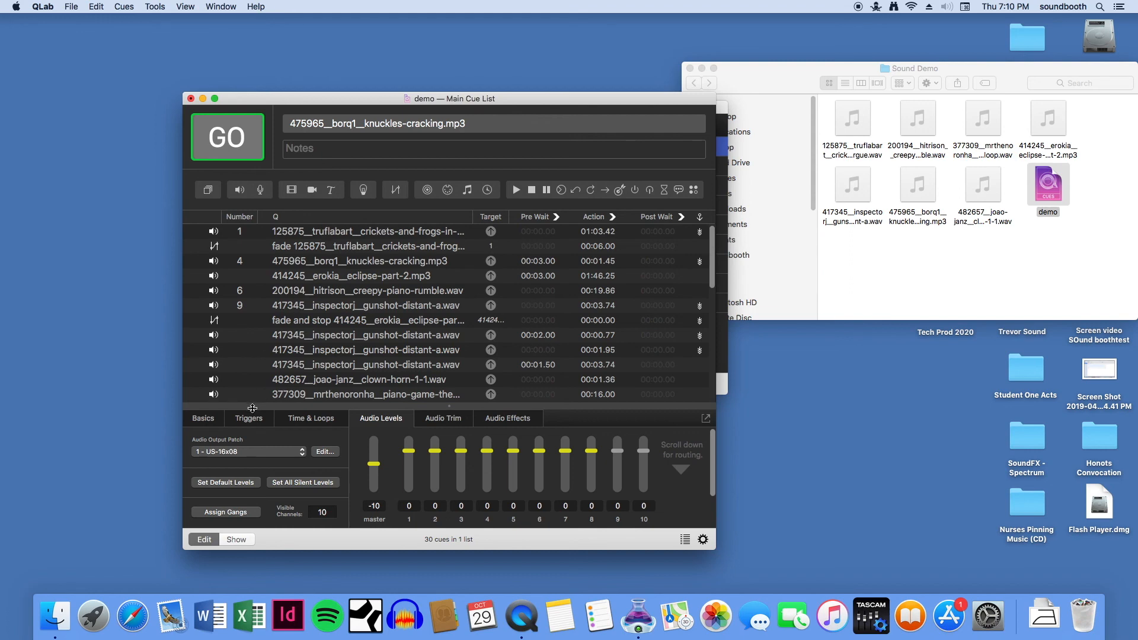
# Reselect only the Audio cues from the full cue list and view their shared crosspoint routing
pyautogui.press('super+a')
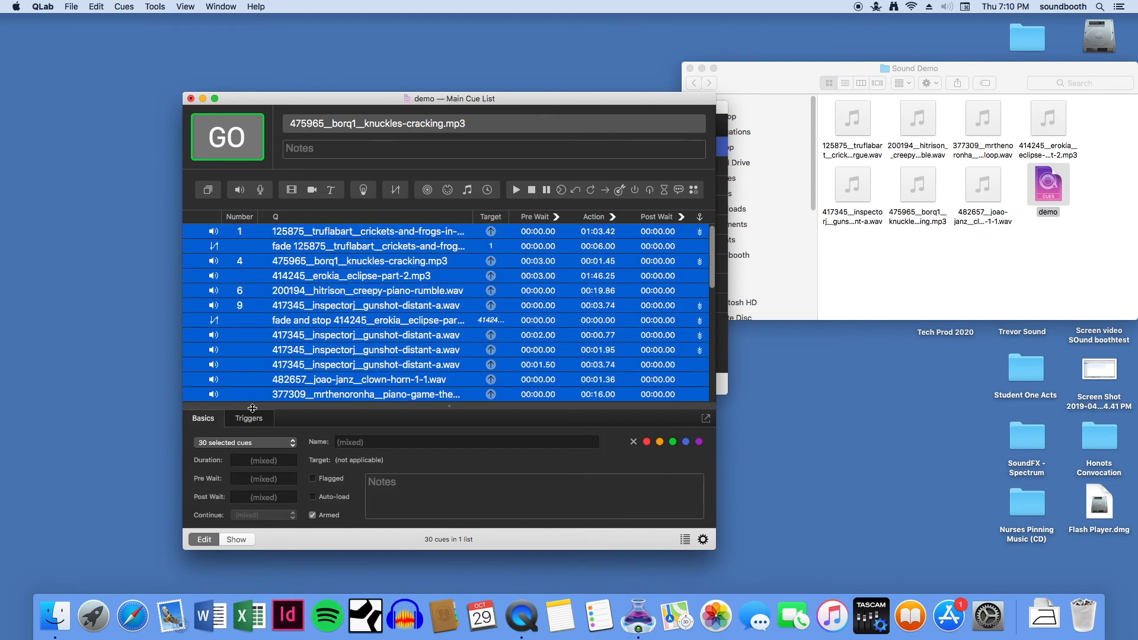
pyautogui.click(248, 444)
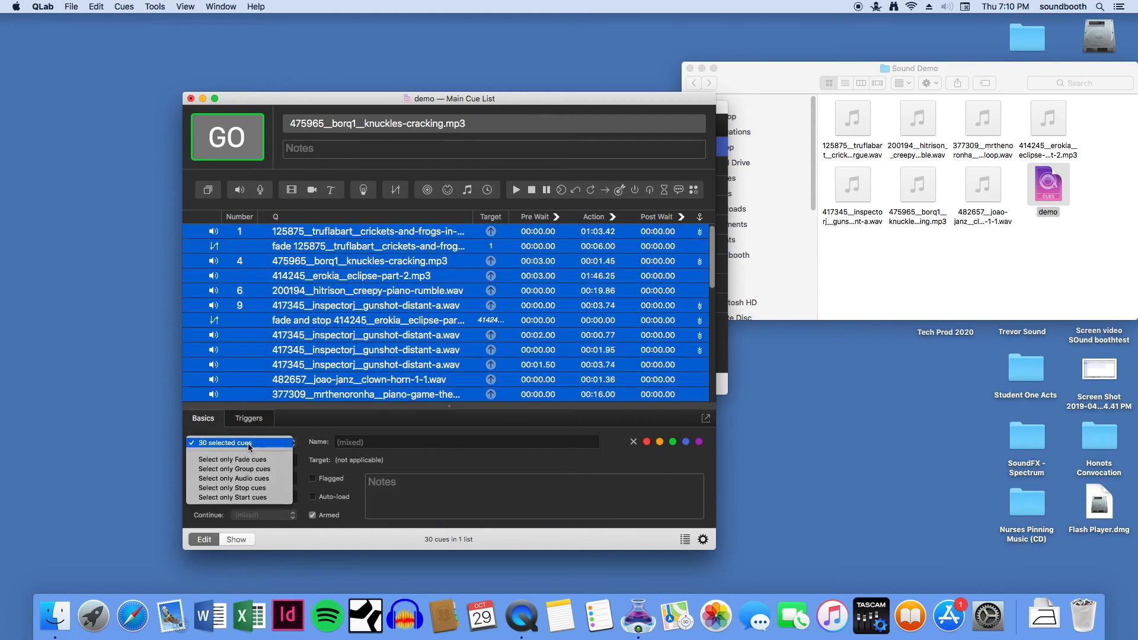
pyautogui.click(234, 479)
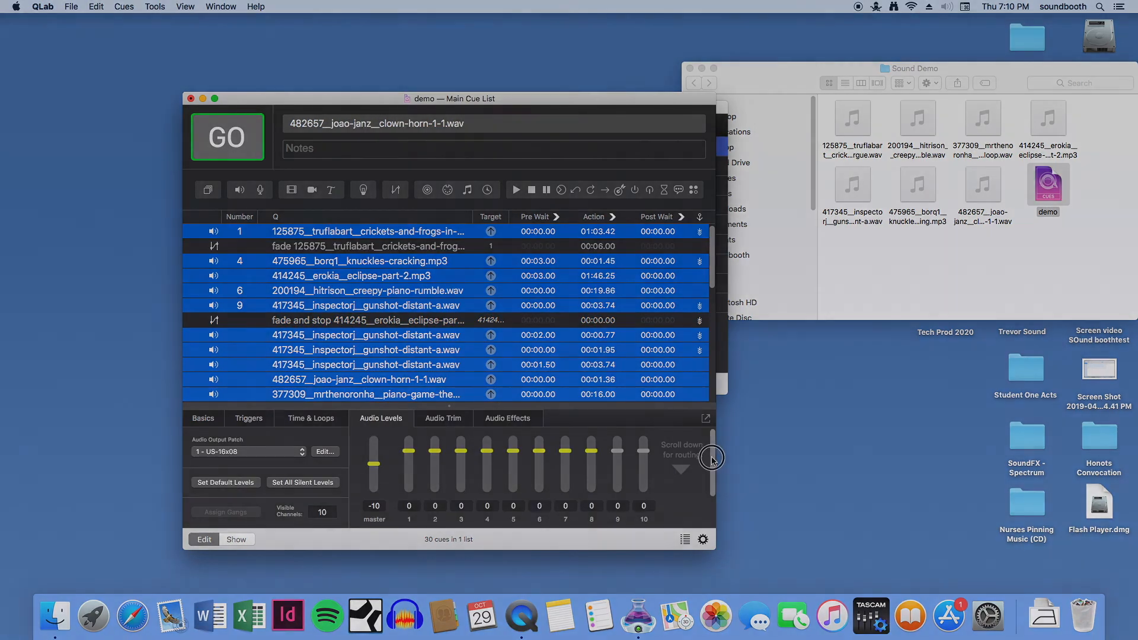
pyautogui.moveTo(711, 461); pyautogui.dragTo(711, 504)
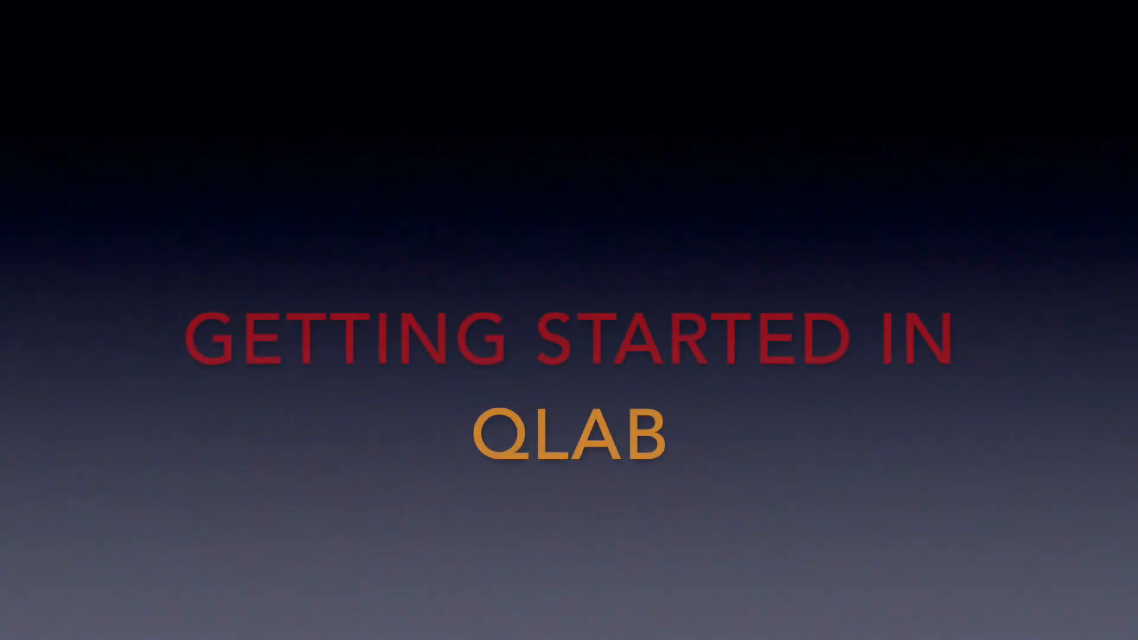